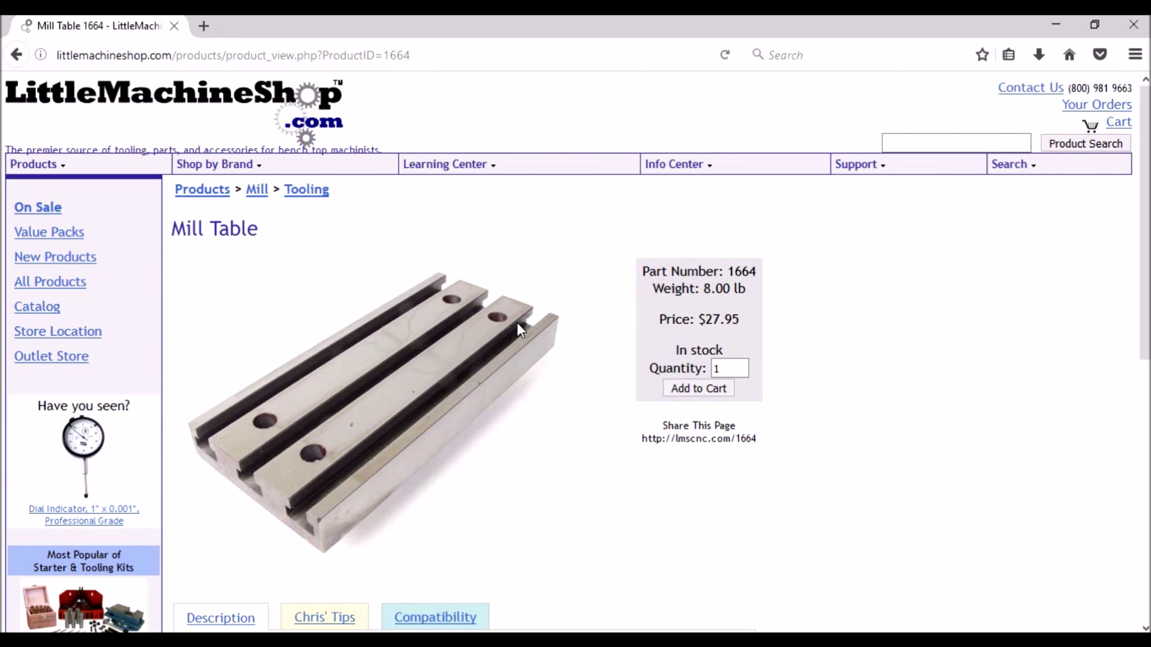
{"action": "scroll", "coordinate": [452, 358], "scroll_direction": "down", "scroll_amount": 3}
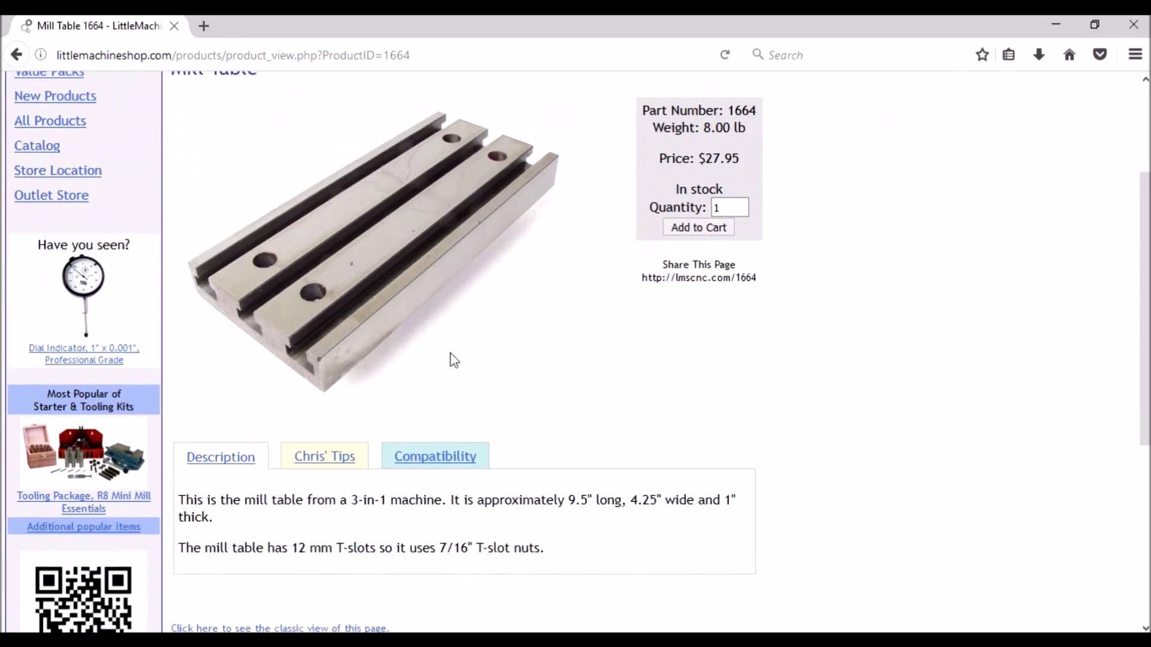
{"action": "scroll", "coordinate": [453, 360], "scroll_direction": "up", "scroll_amount": 3}
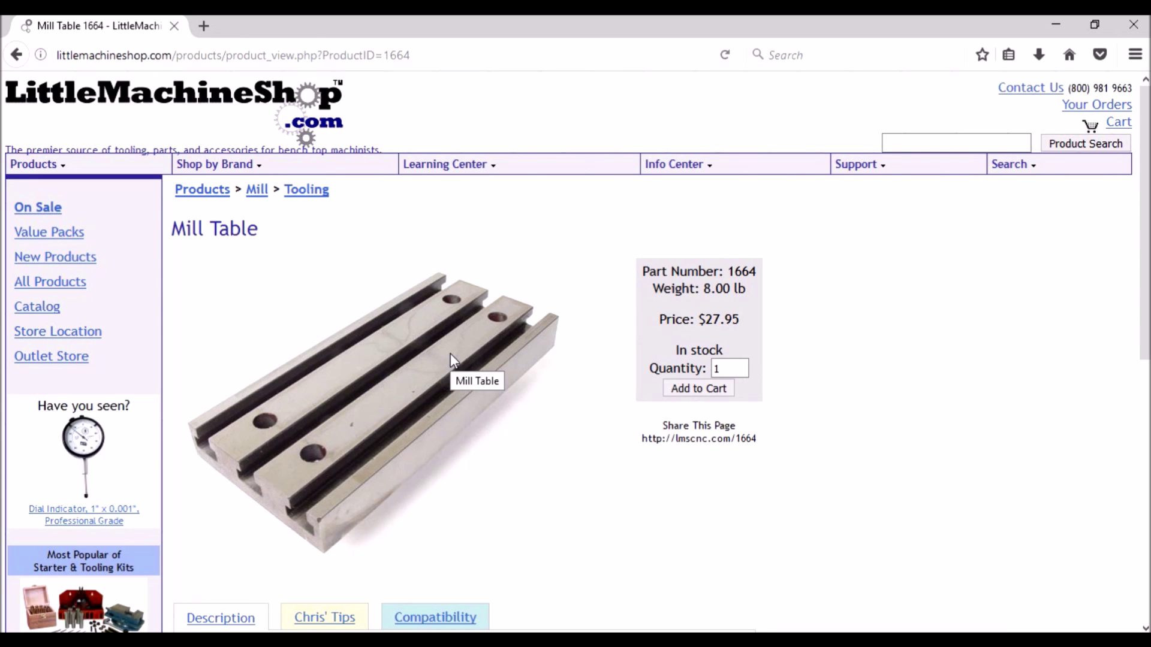
{"action": "scroll", "coordinate": [452, 351], "scroll_direction": "down", "scroll_amount": 5}
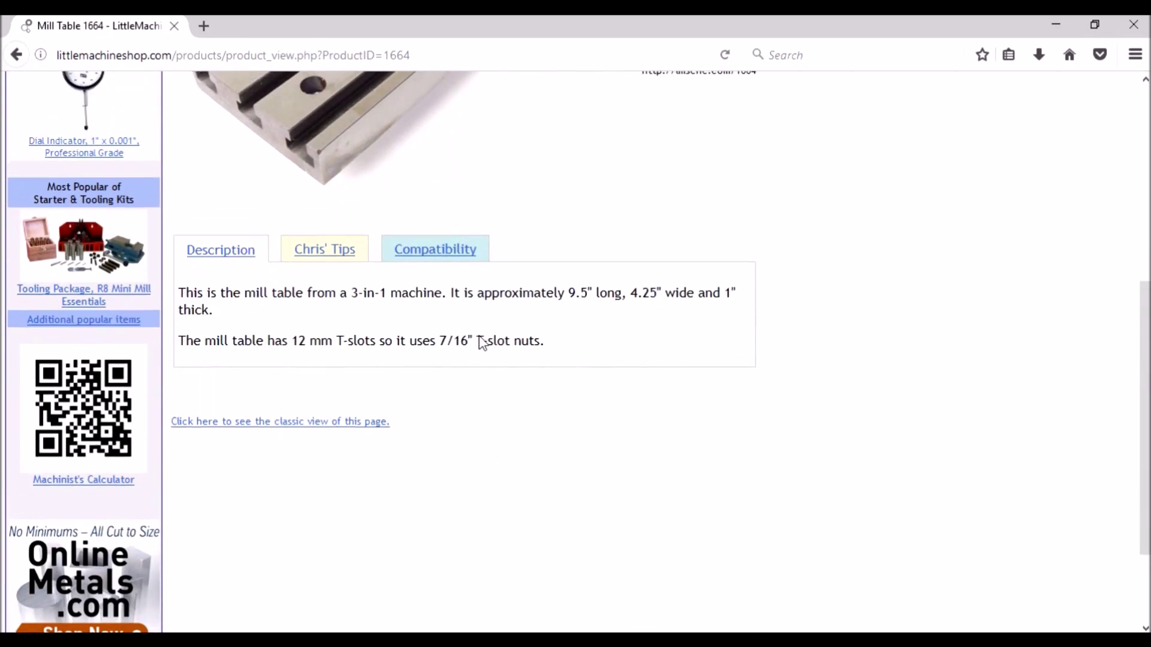
{"action": "scroll", "coordinate": [482, 344], "scroll_direction": "up", "scroll_amount": 1}
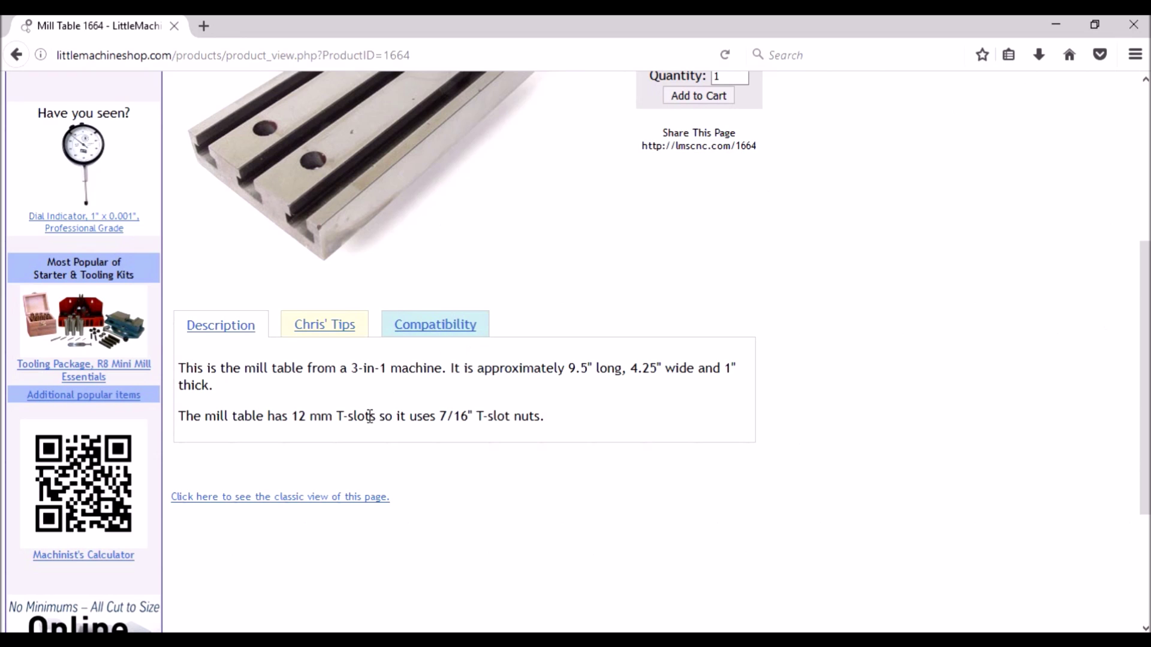
{"action": "scroll", "coordinate": [368, 414], "scroll_direction": "up", "scroll_amount": 4}
{"action": "scroll", "coordinate": [369, 415], "scroll_direction": "down", "scroll_amount": 1}
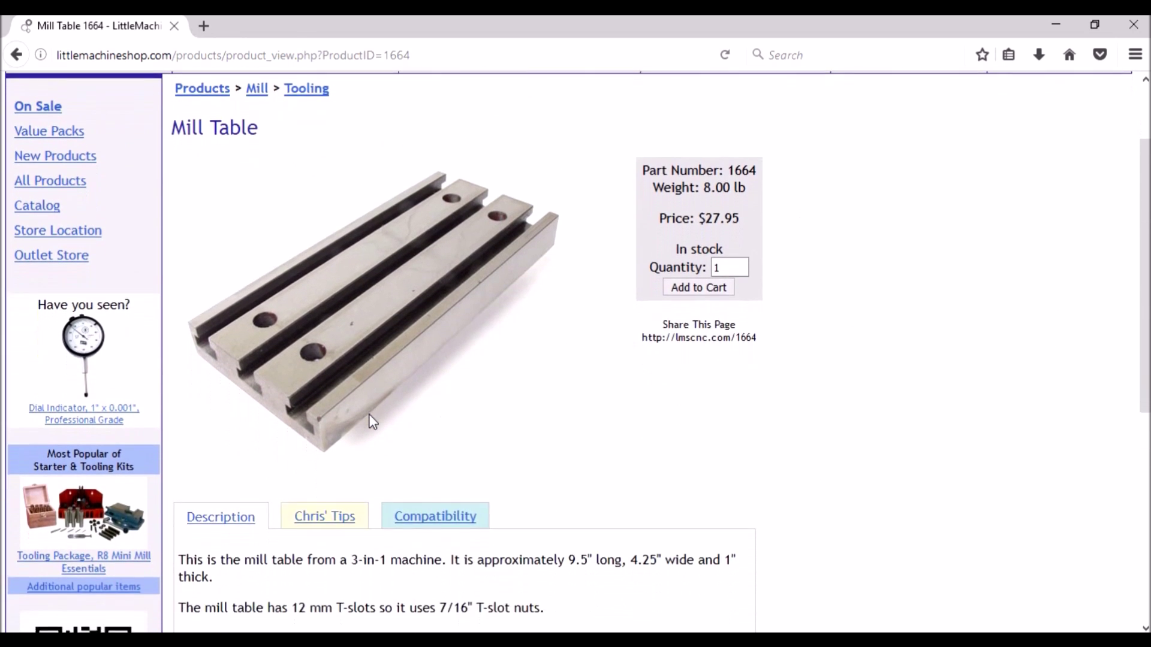
{"action": "scroll", "coordinate": [368, 414], "scroll_direction": "down", "scroll_amount": 3}
{"action": "scroll", "coordinate": [369, 415], "scroll_direction": "up", "scroll_amount": 3}
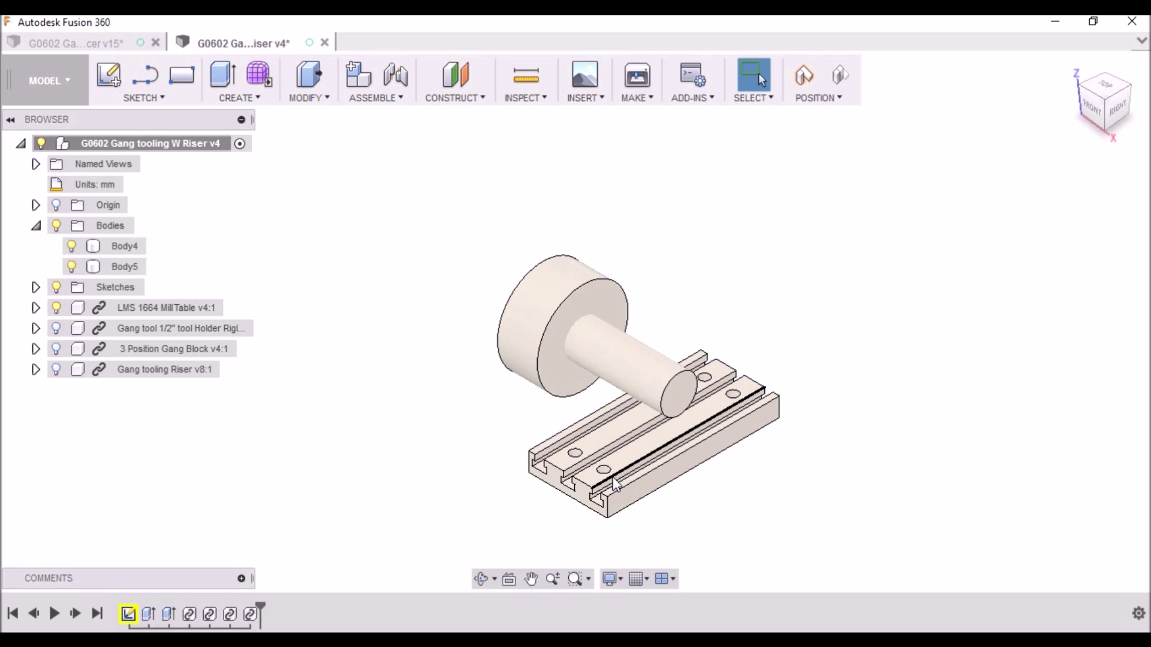
- Turn on Gang tooling Riser v8:1 and orbit and zoom to see it under the table
{"action": "left_click", "coordinate": [62, 354]}
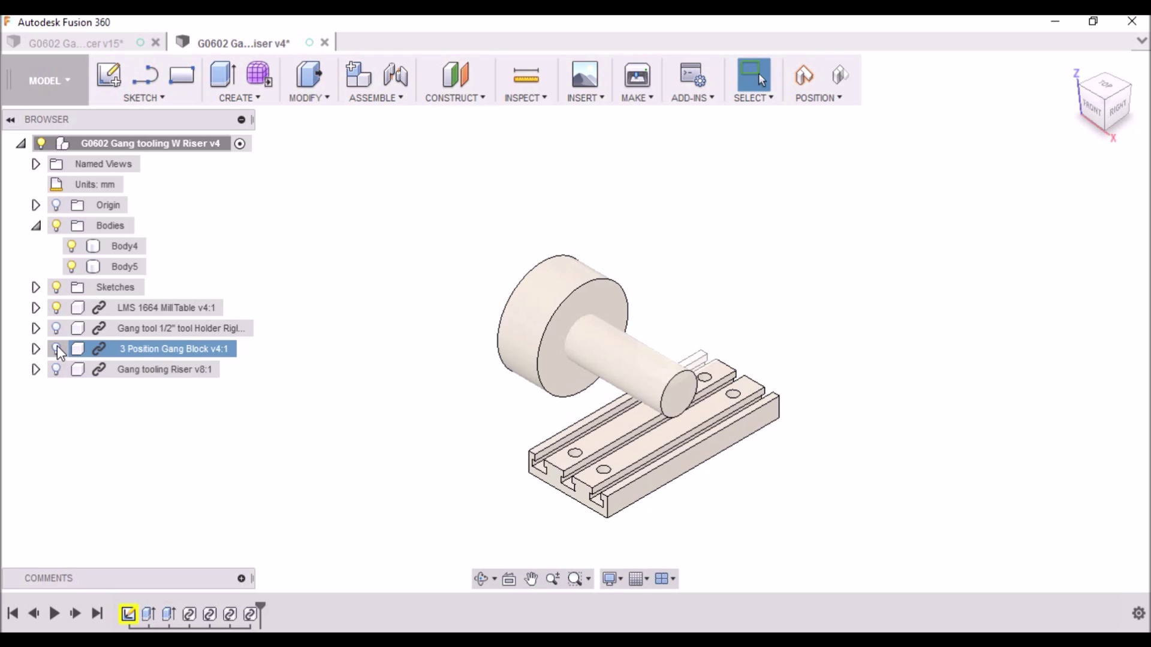
{"action": "left_click", "coordinate": [60, 371]}
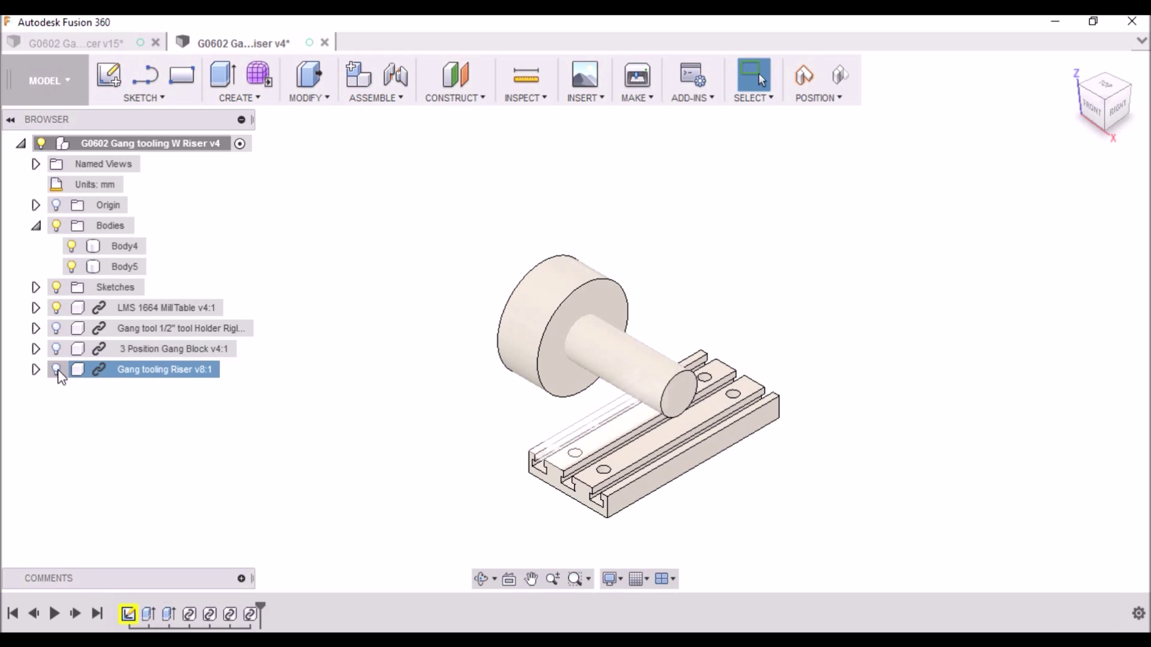
{"action": "left_click", "coordinate": [57, 371]}
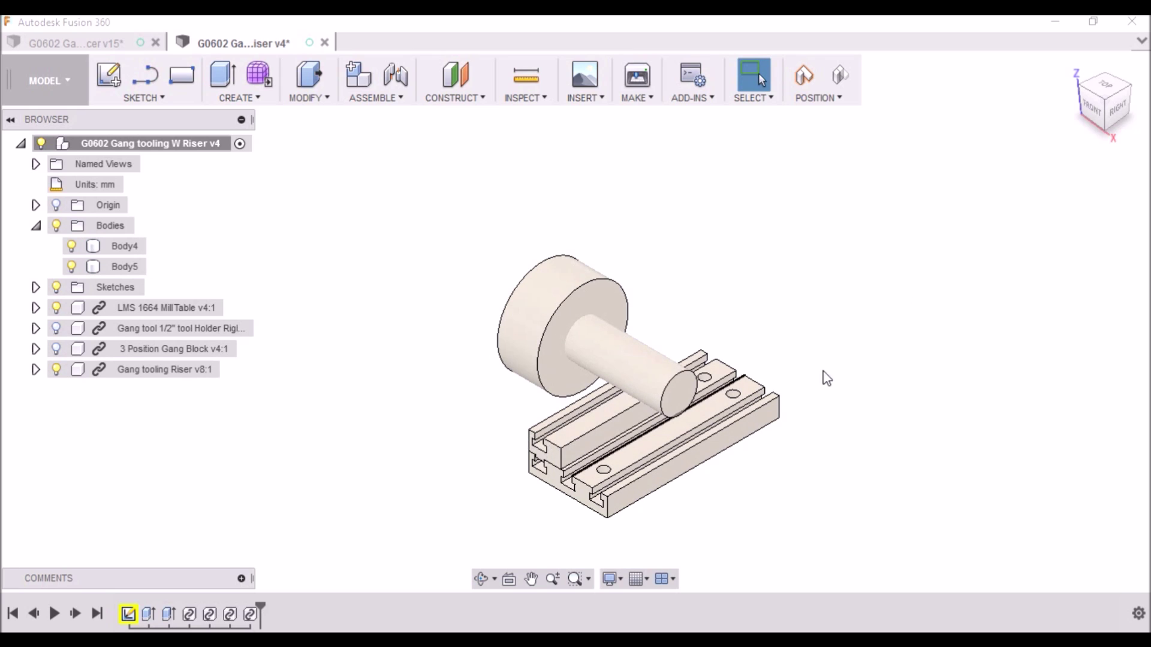
{"action": "left_click", "coordinate": [1102, 114]}
{"action": "mouse_move", "coordinate": [1102, 114]}
{"action": "left_mouse_down"}
{"action": "mouse_move", "coordinate": [1079, 117]}
{"action": "mouse_move", "coordinate": [1091, 114]}
{"action": "left_mouse_up"}
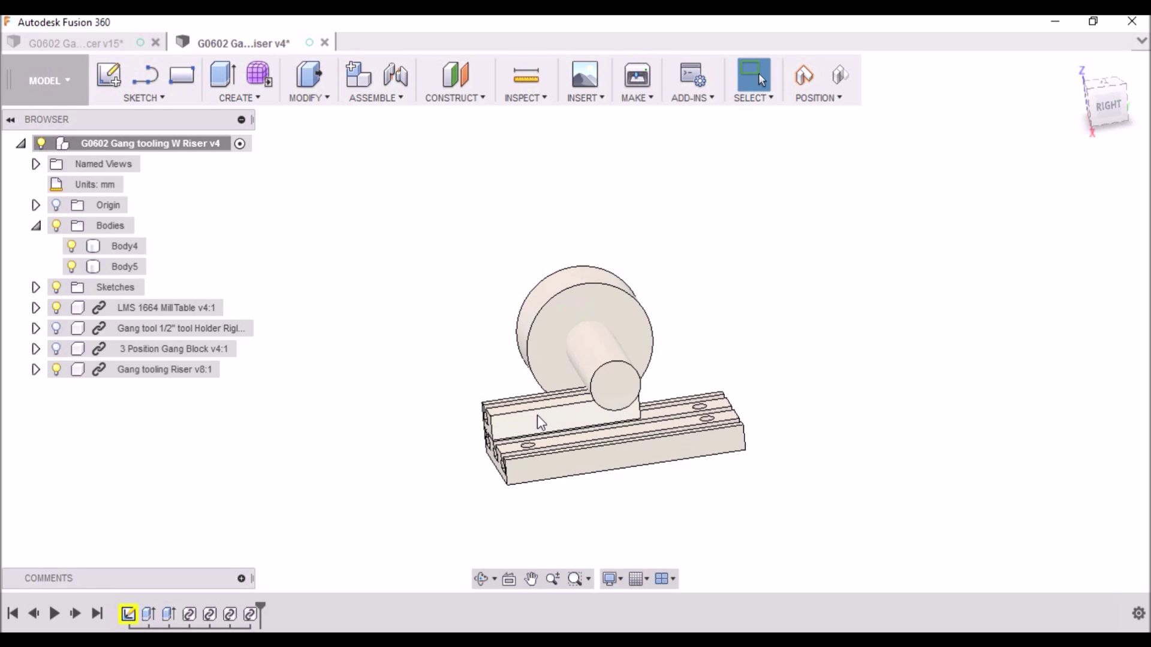
{"action": "middle_click_drag", "start_coordinate": [575, 321], "coordinate": [722, 372], "text": "shift"}
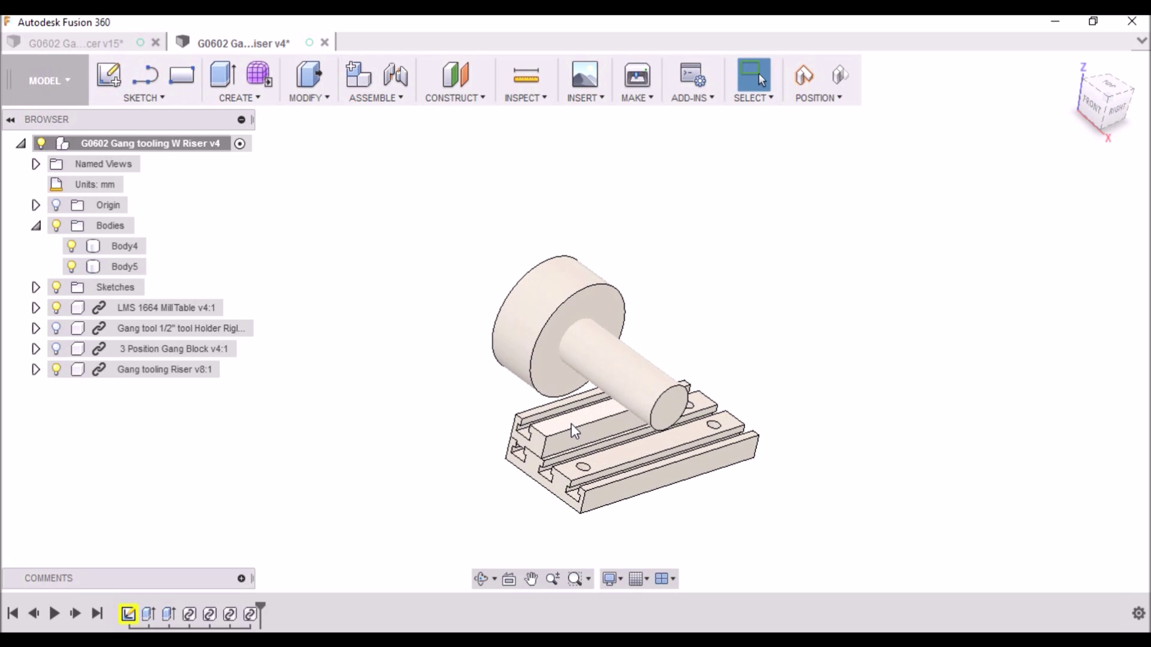
{"action": "scroll", "coordinate": [574, 429], "scroll_direction": "up", "scroll_amount": 3}
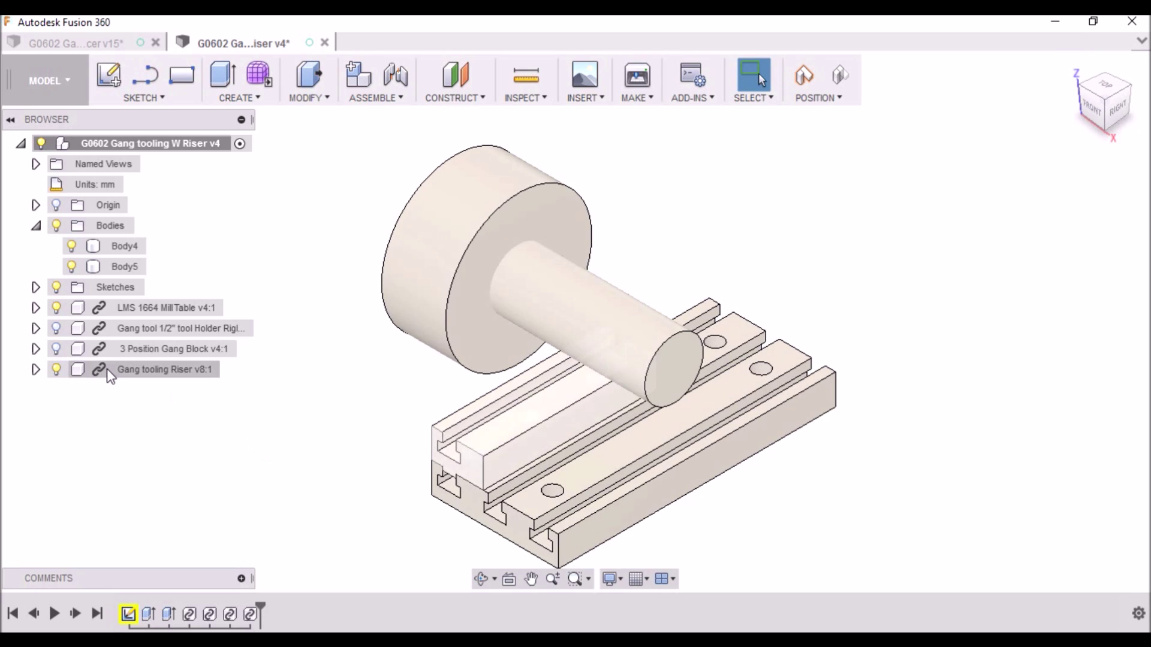
- Show the 1/2-inch gang tool holder on the rail and orbit to inspect it
{"action": "left_click", "coordinate": [57, 329]}
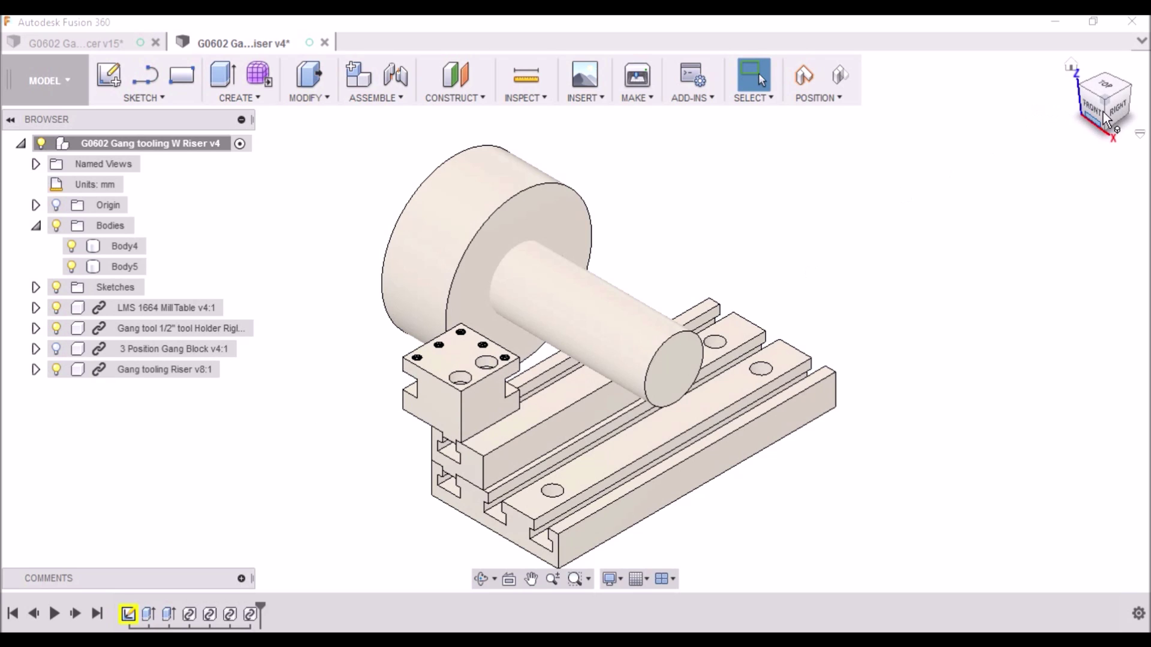
{"action": "left_click_drag", "start_coordinate": [1098, 116], "coordinate": [1077, 125]}
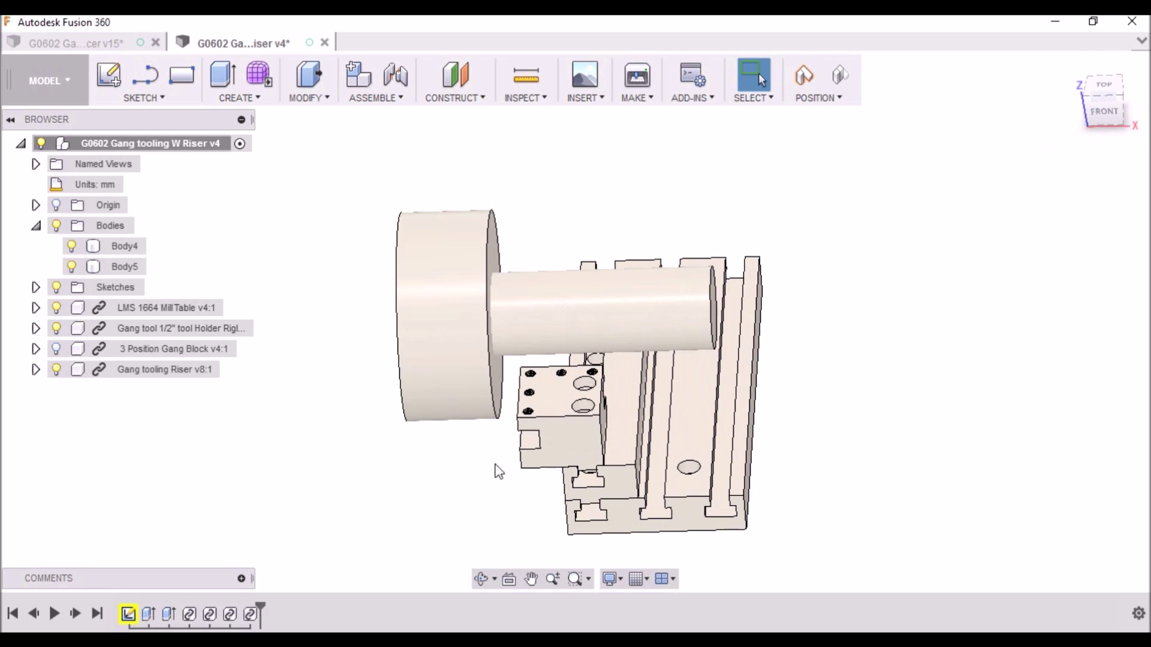
{"action": "left_click", "coordinate": [538, 318]}
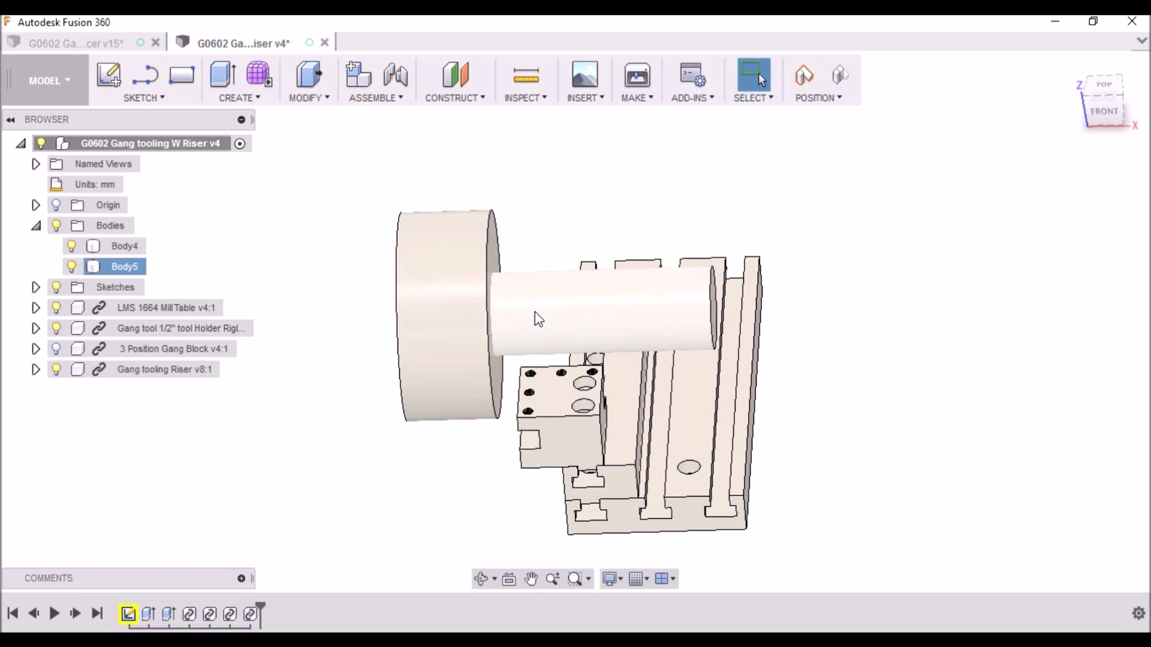
{"action": "left_click", "coordinate": [1048, 257]}
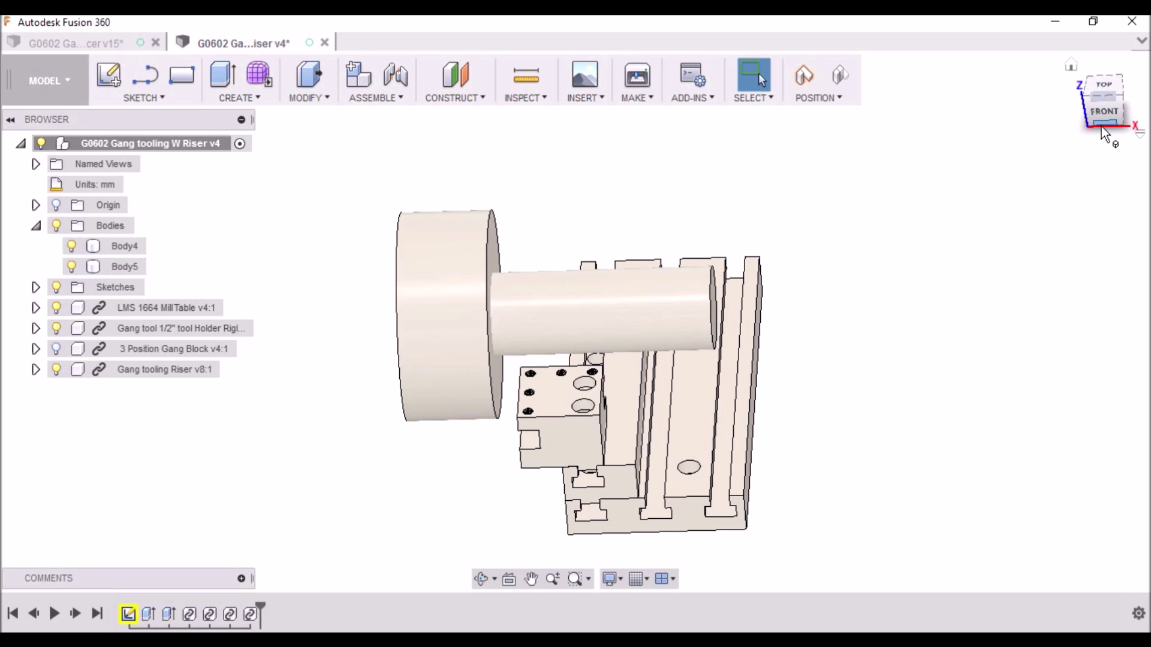
{"action": "left_click_drag", "start_coordinate": [1099, 97], "coordinate": [1111, 117]}
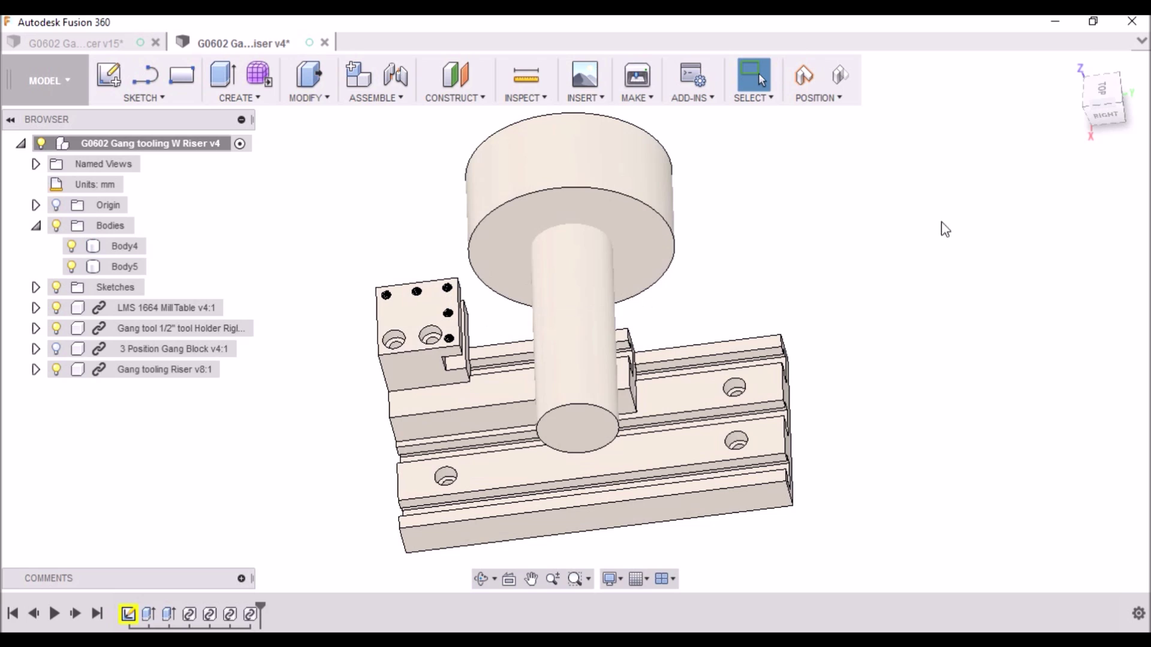
{"action": "mouse_move", "coordinate": [1100, 90]}
{"action": "left_mouse_down"}
{"action": "mouse_move", "coordinate": [1097, 66]}
{"action": "mouse_move", "coordinate": [1098, 90]}
{"action": "left_mouse_up"}
- Show the 3 Position Gang Block from the Home view, then view the model from the right
{"action": "left_click", "coordinate": [1072, 66]}
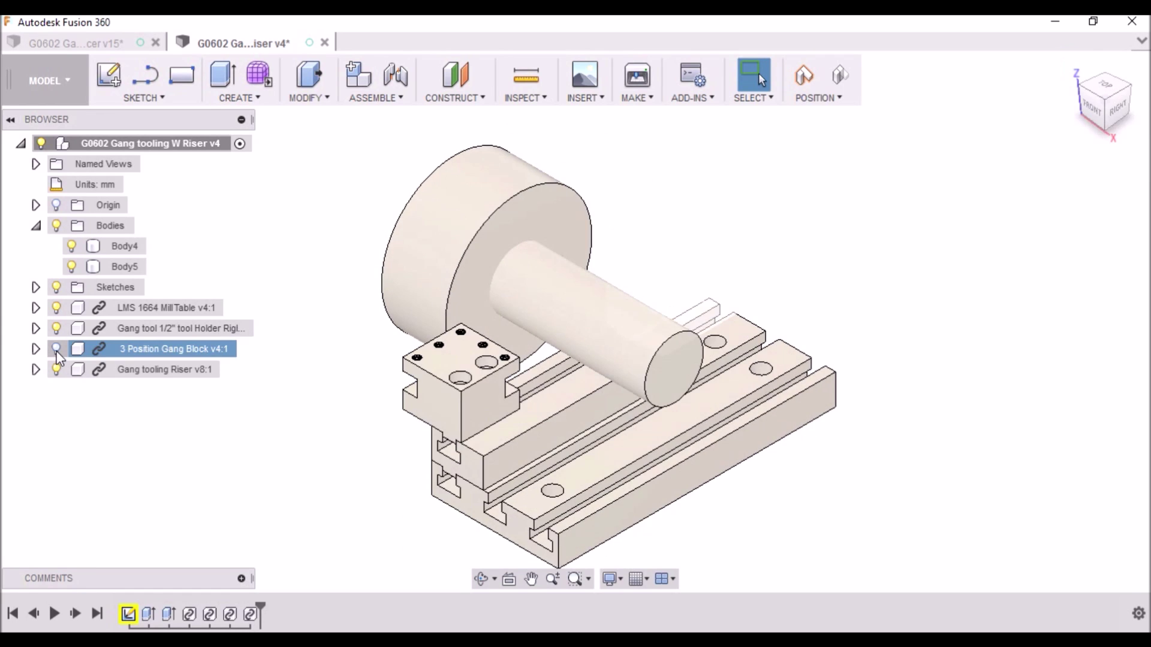
{"action": "left_click", "coordinate": [55, 349]}
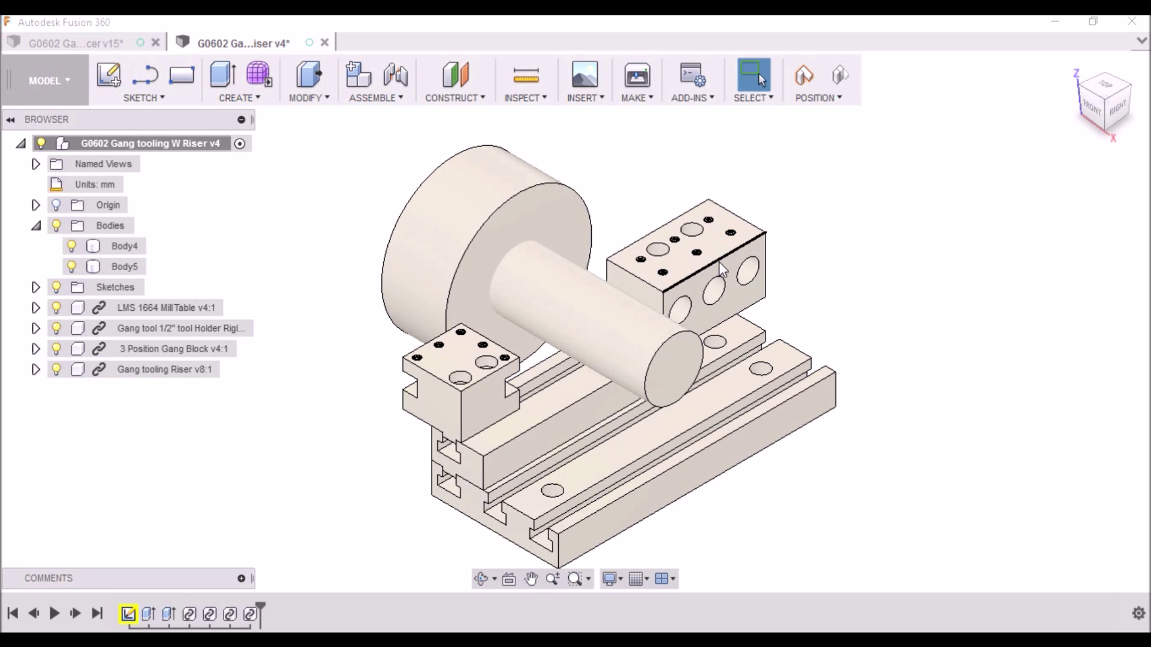
{"action": "left_click", "coordinate": [1095, 117]}
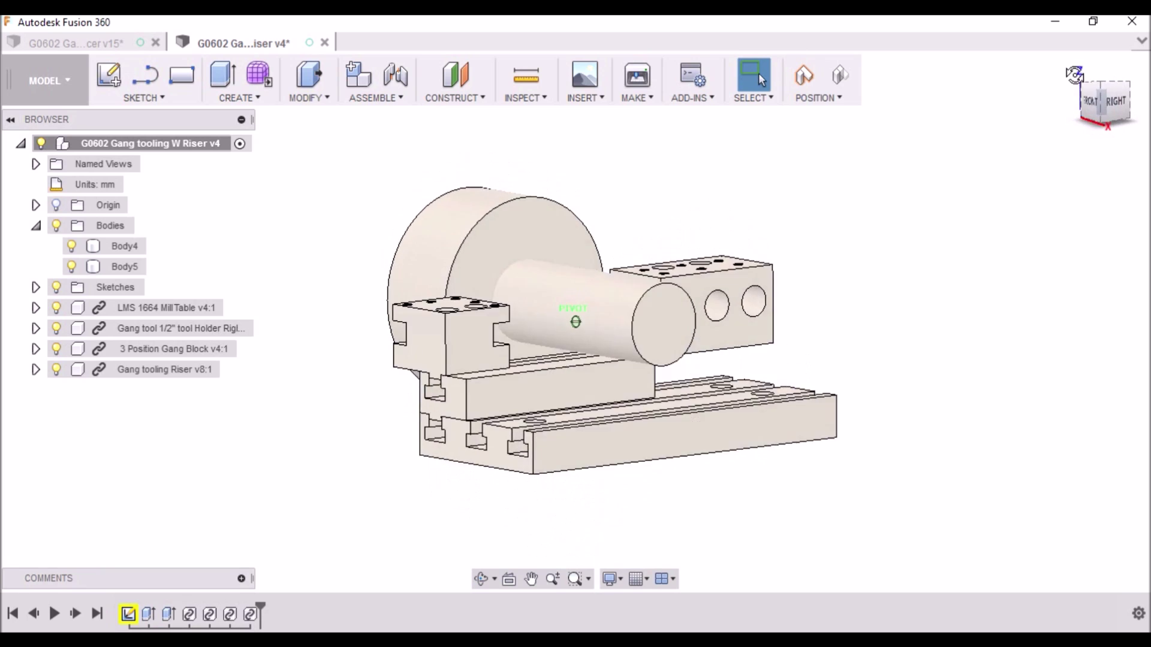
- Orbit and zoom around the riser-mounted assembly, ending in the straight front view
{"action": "mouse_move", "coordinate": [576, 322]}
{"action": "middle_mouse_down", "text": "shift"}
{"action": "mouse_move", "coordinate": [740, 331]}
{"action": "mouse_move", "coordinate": [718, 327]}
{"action": "middle_mouse_up", "text": "shift"}
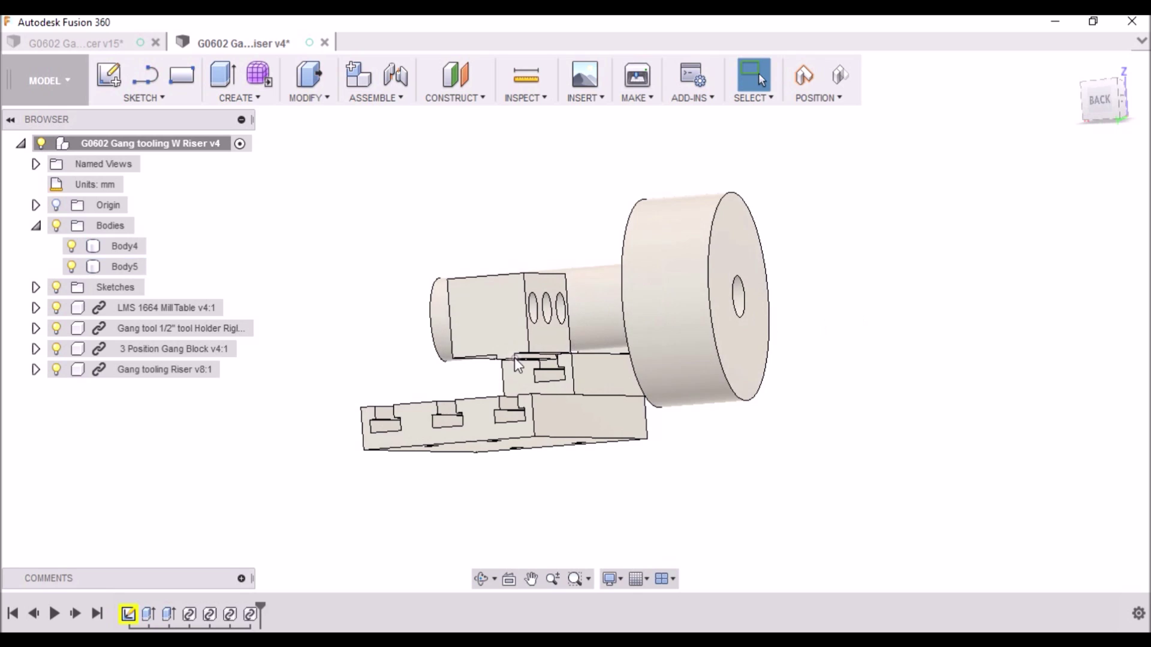
{"action": "scroll", "coordinate": [512, 368], "scroll_direction": "up", "scroll_amount": 4}
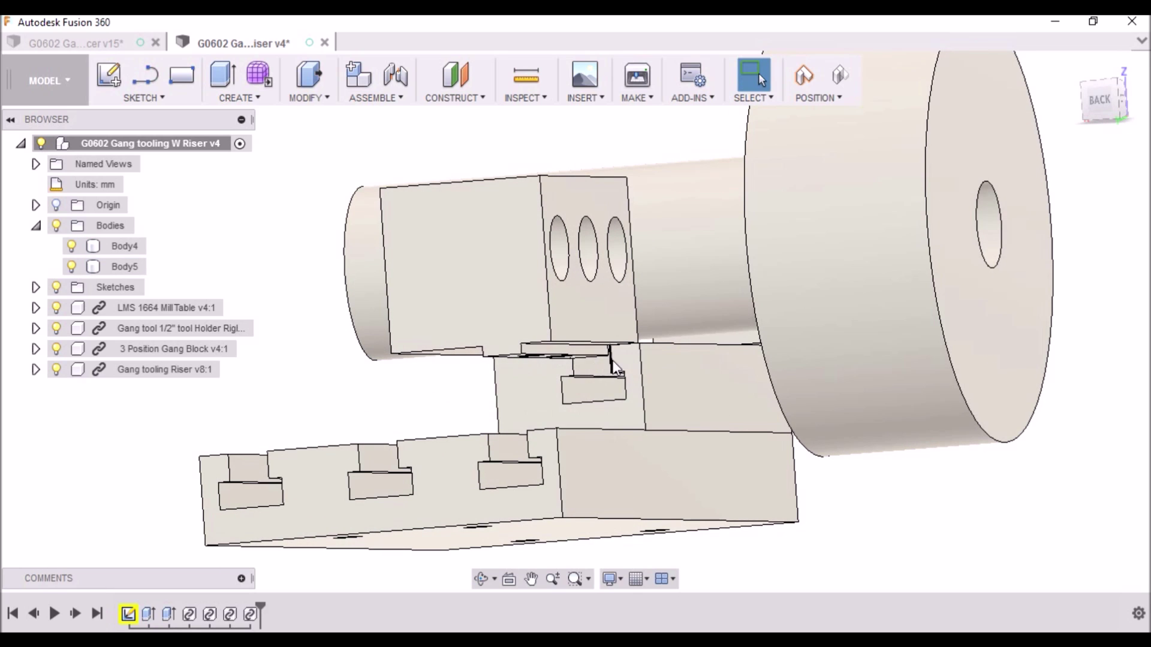
{"action": "scroll", "coordinate": [573, 407], "scroll_direction": "down", "scroll_amount": 4}
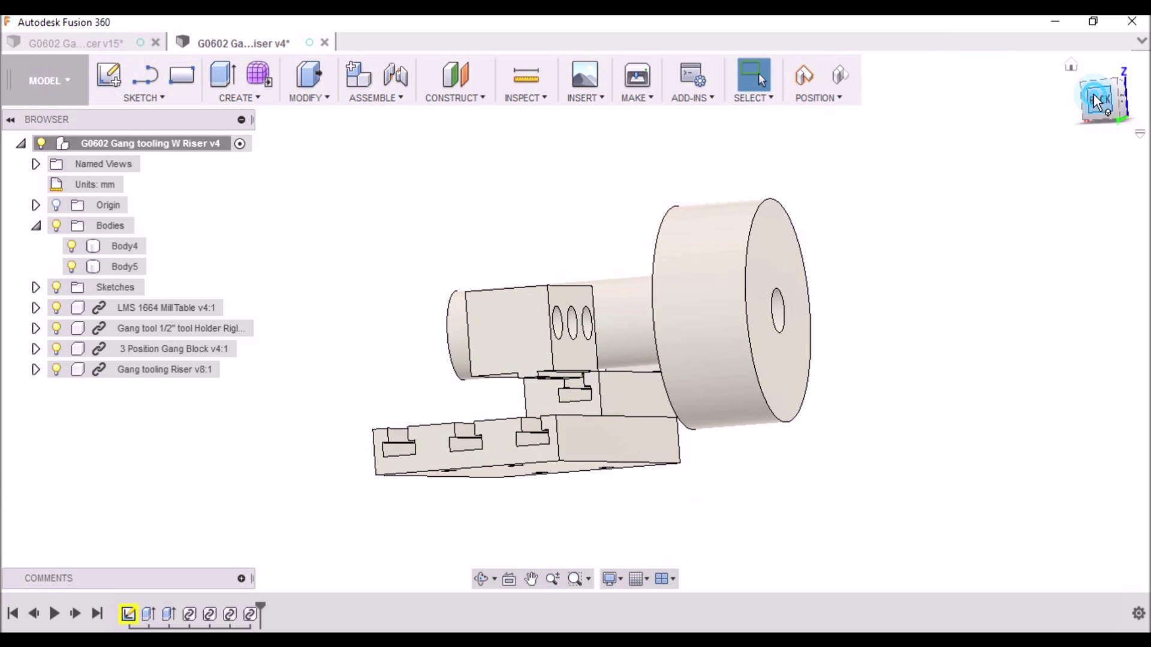
{"action": "mouse_move", "coordinate": [1095, 101]}
{"action": "left_mouse_down"}
{"action": "mouse_move", "coordinate": [1001, 93]}
{"action": "mouse_move", "coordinate": [1094, 102]}
{"action": "left_mouse_up"}
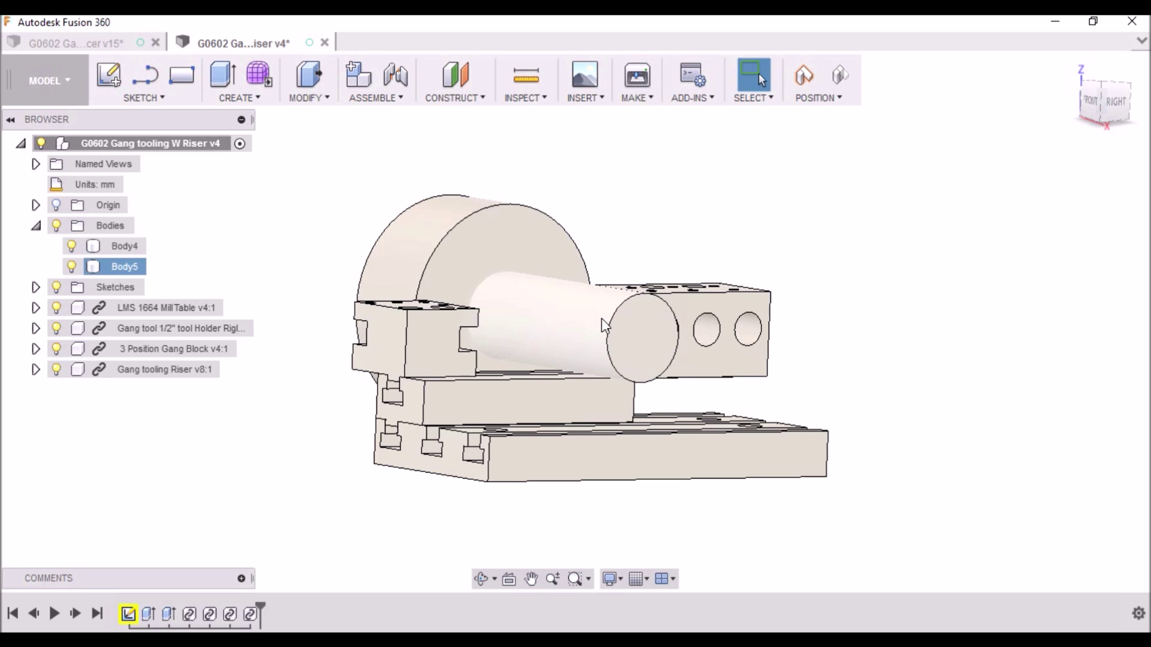
{"action": "scroll", "coordinate": [573, 305], "scroll_direction": "up", "scroll_amount": 3}
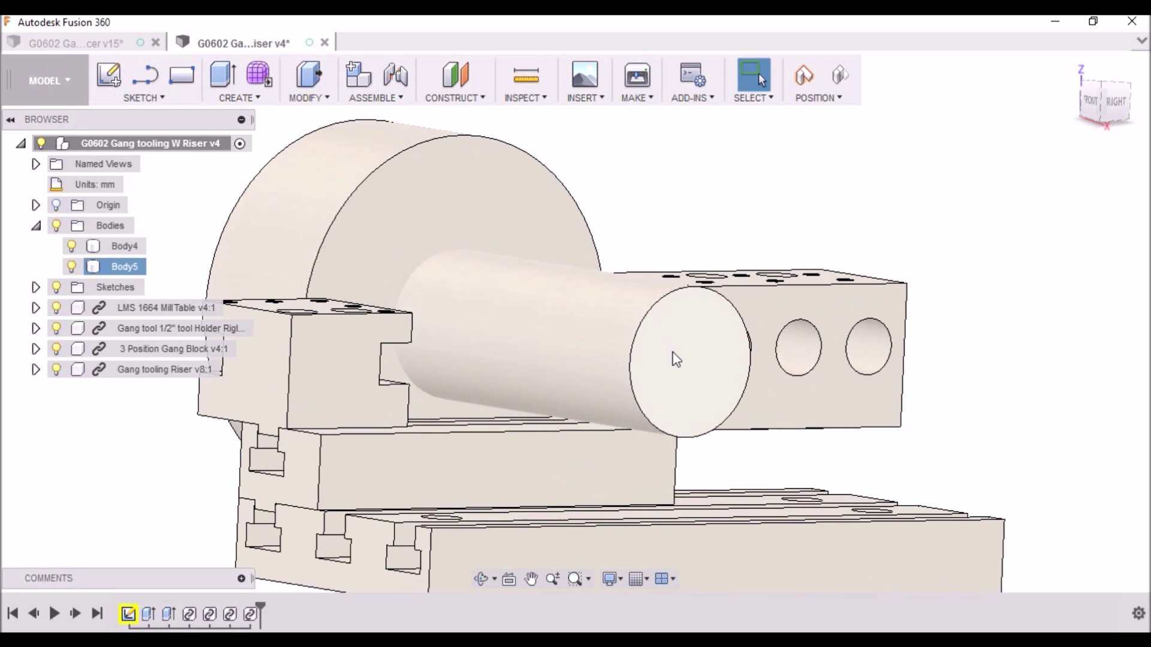
{"action": "left_click", "coordinate": [1094, 105]}
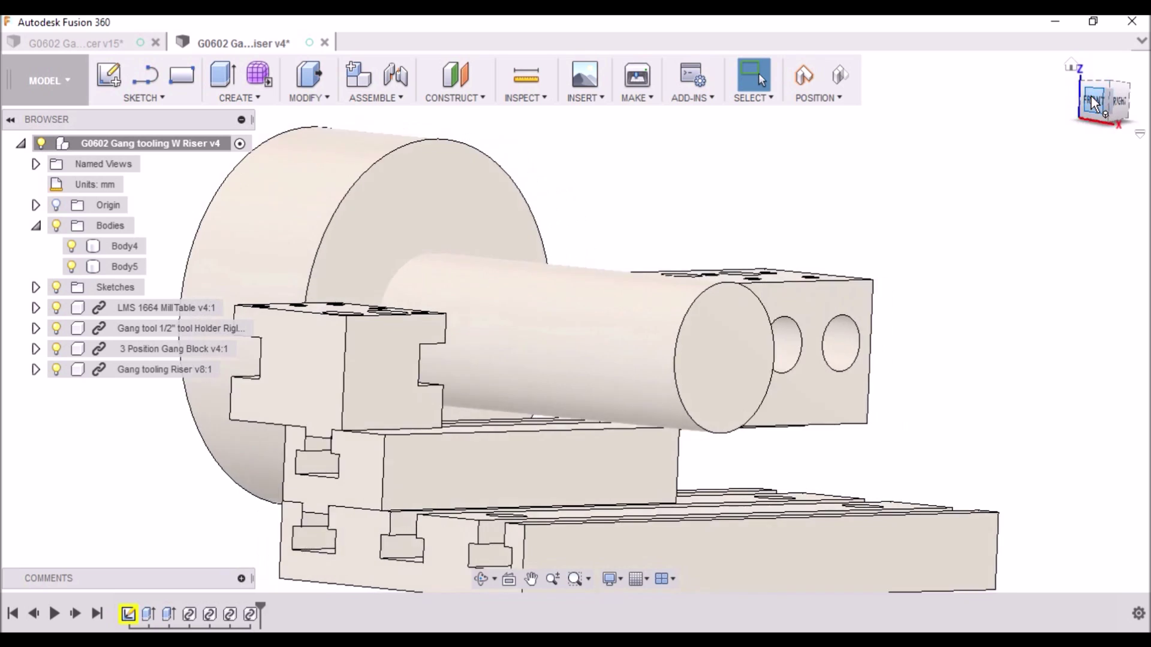
{"action": "scroll", "coordinate": [664, 418], "scroll_direction": "up", "scroll_amount": 3}
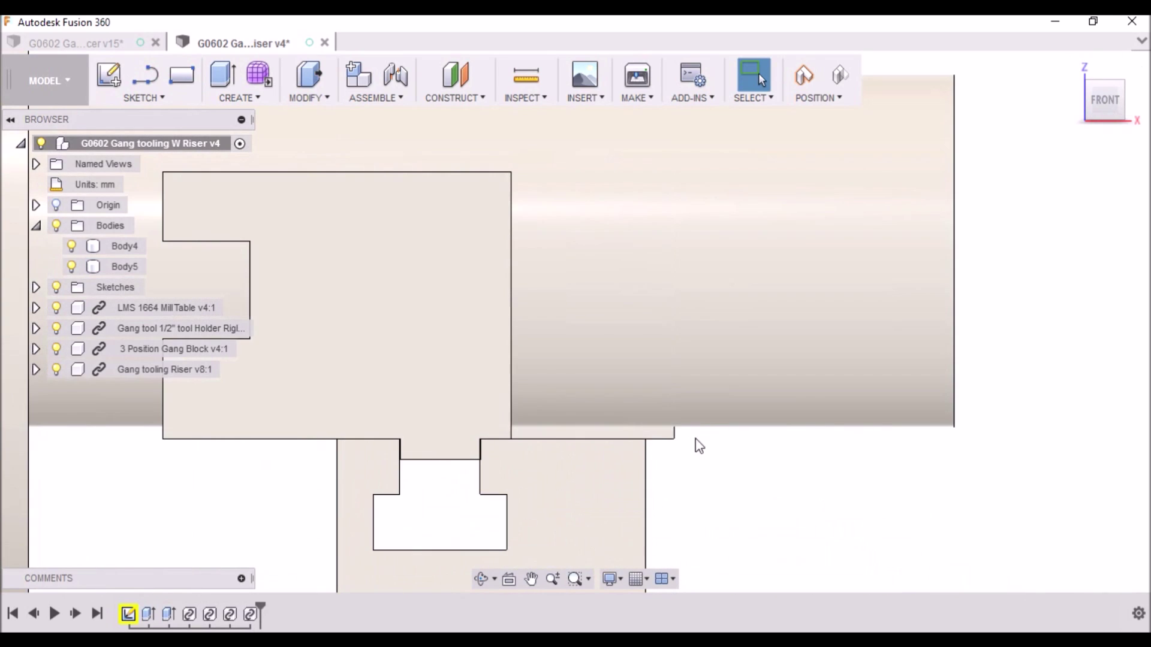
- Hide the gang tool holder and 3 Position Gang Block, then return to an isometric view
{"action": "left_click", "coordinate": [55, 329]}
{"action": "left_click", "coordinate": [72, 371]}
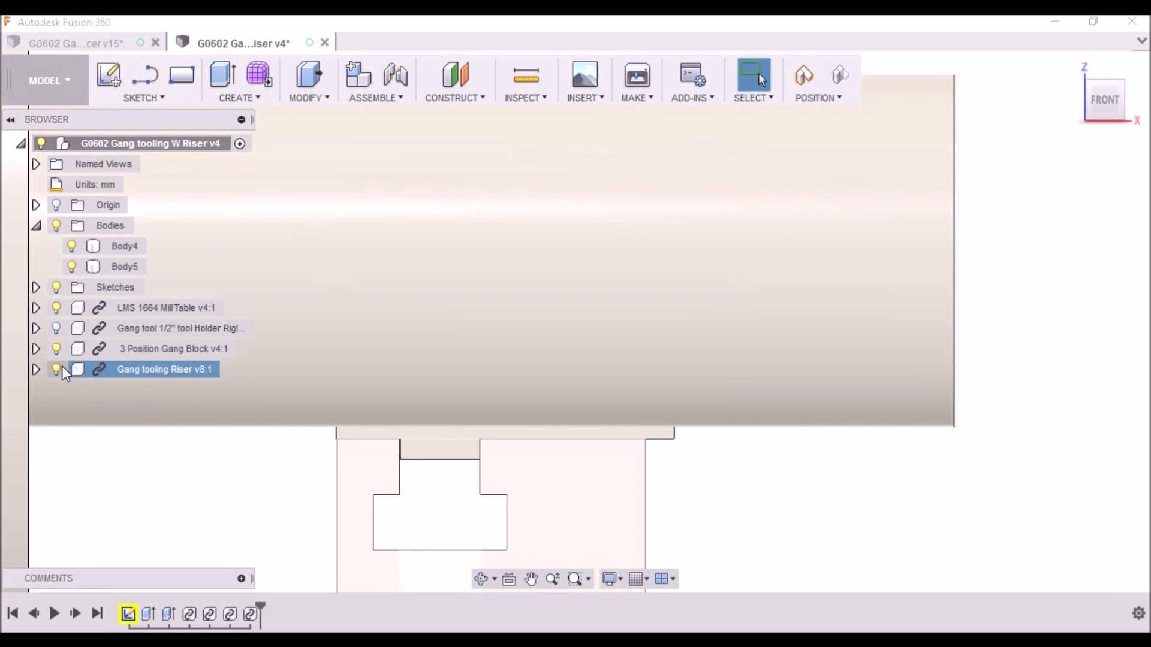
{"action": "left_click", "coordinate": [66, 350]}
{"action": "left_click", "coordinate": [56, 349]}
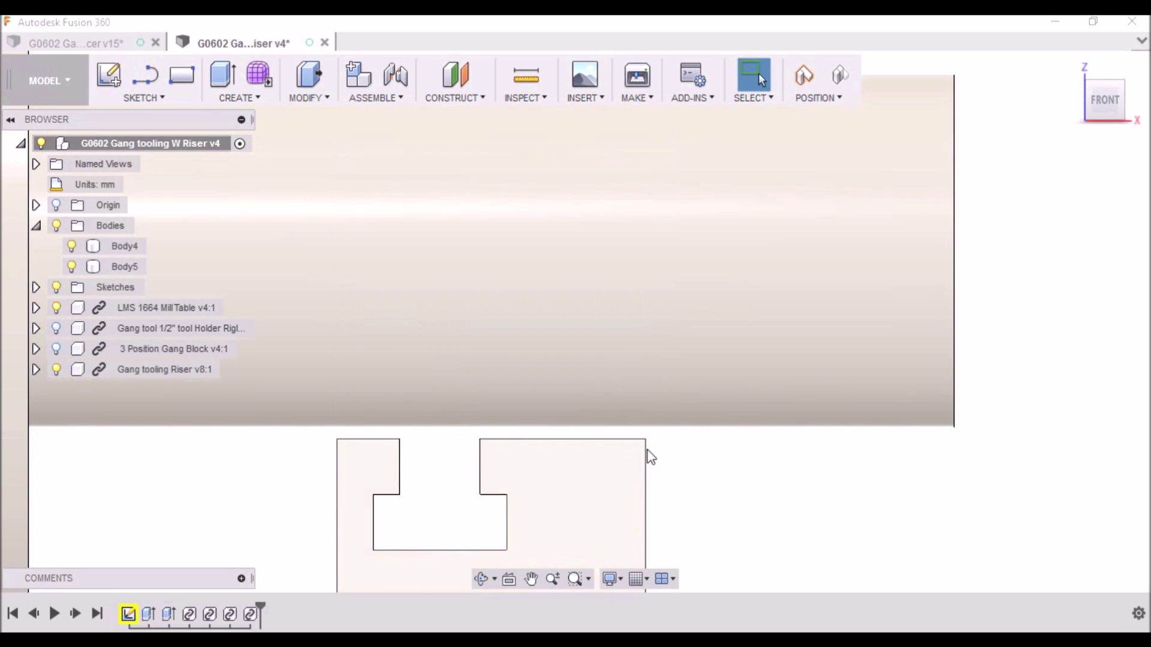
{"action": "scroll", "coordinate": [601, 465], "scroll_direction": "down", "scroll_amount": 5}
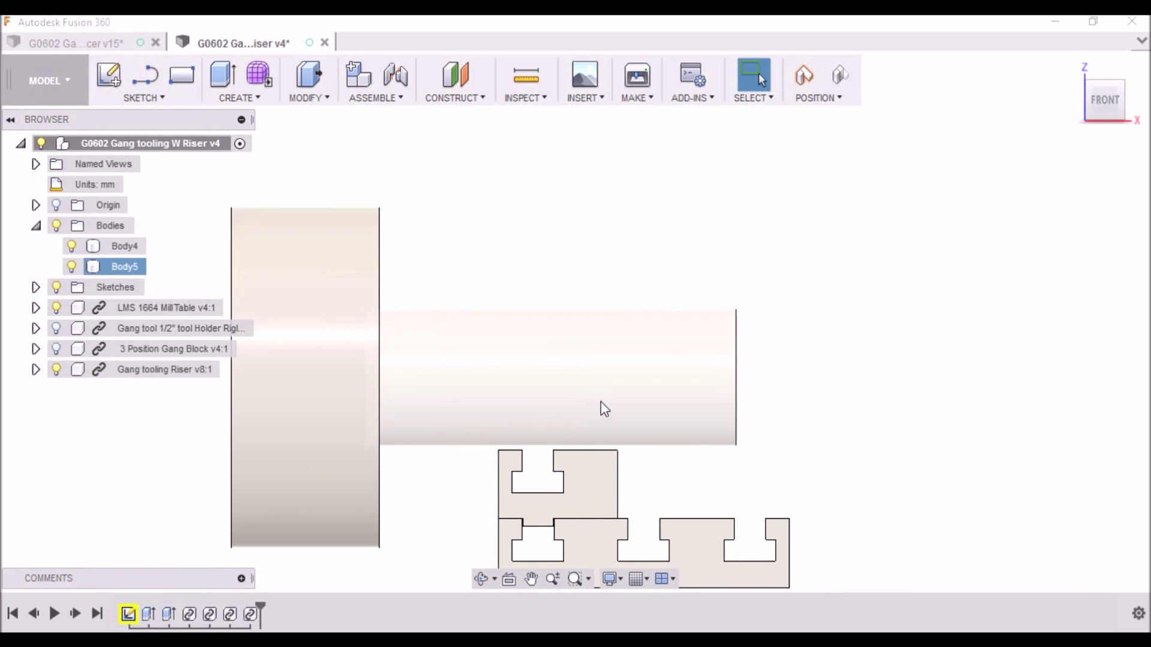
{"action": "scroll", "coordinate": [538, 388], "scroll_direction": "down", "scroll_amount": 4}
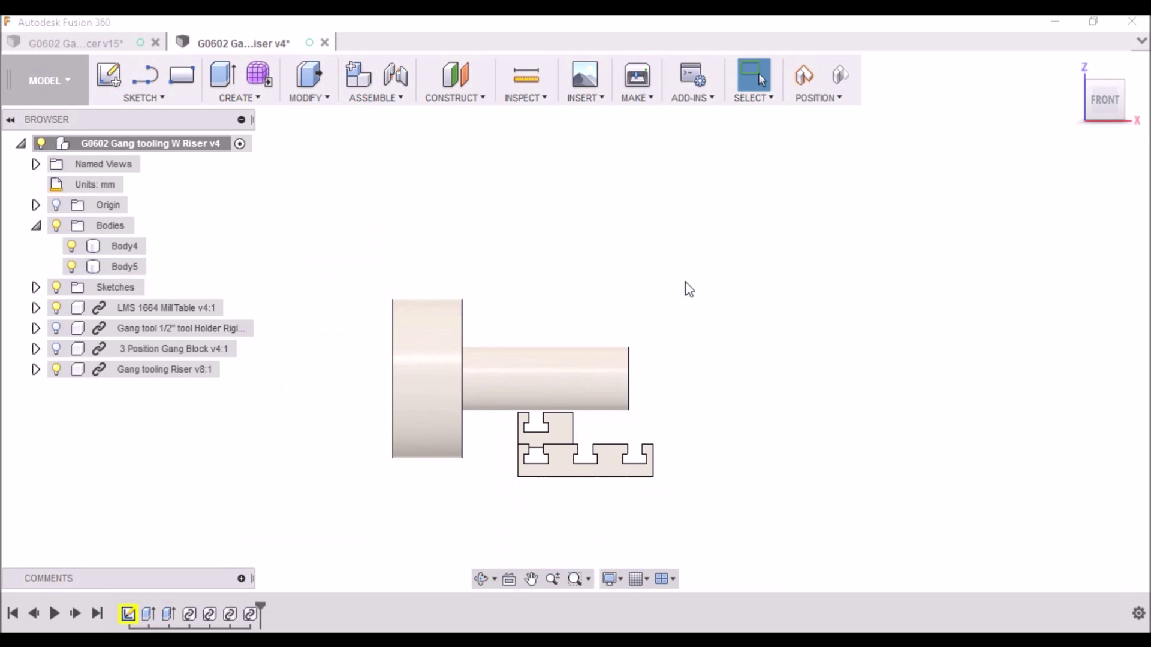
{"action": "left_click", "coordinate": [1111, 106]}
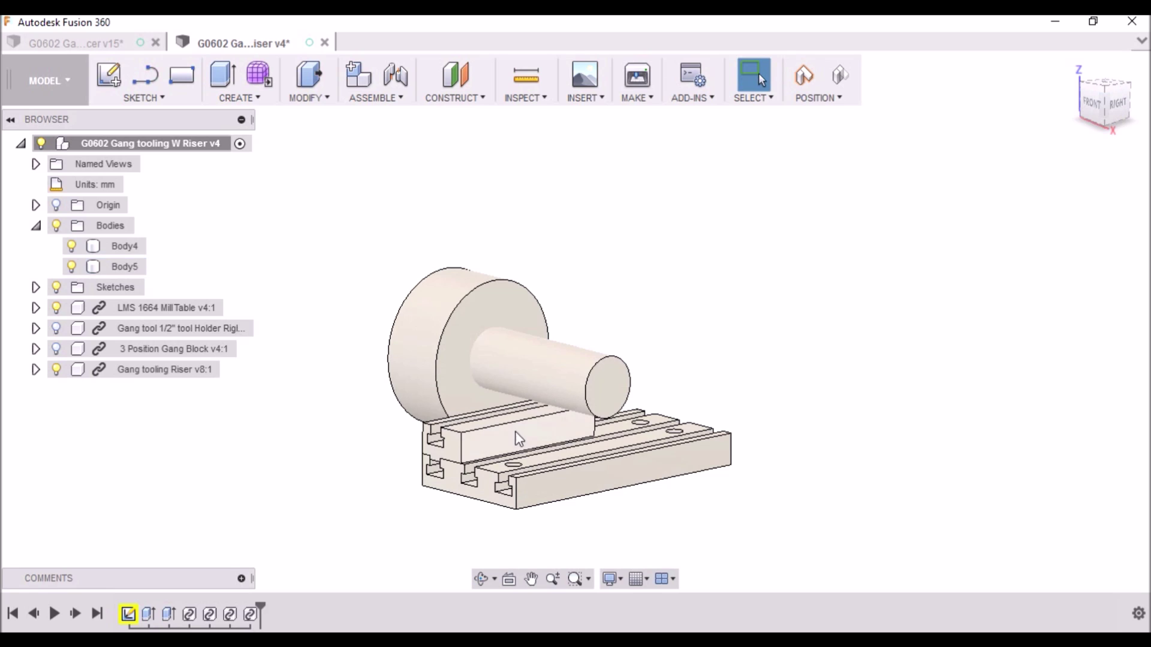
- Move the Gang tooling Riser 70 mm in Y off the table with Move/Copy, checking the Right view
{"action": "right_click", "coordinate": [97, 373]}
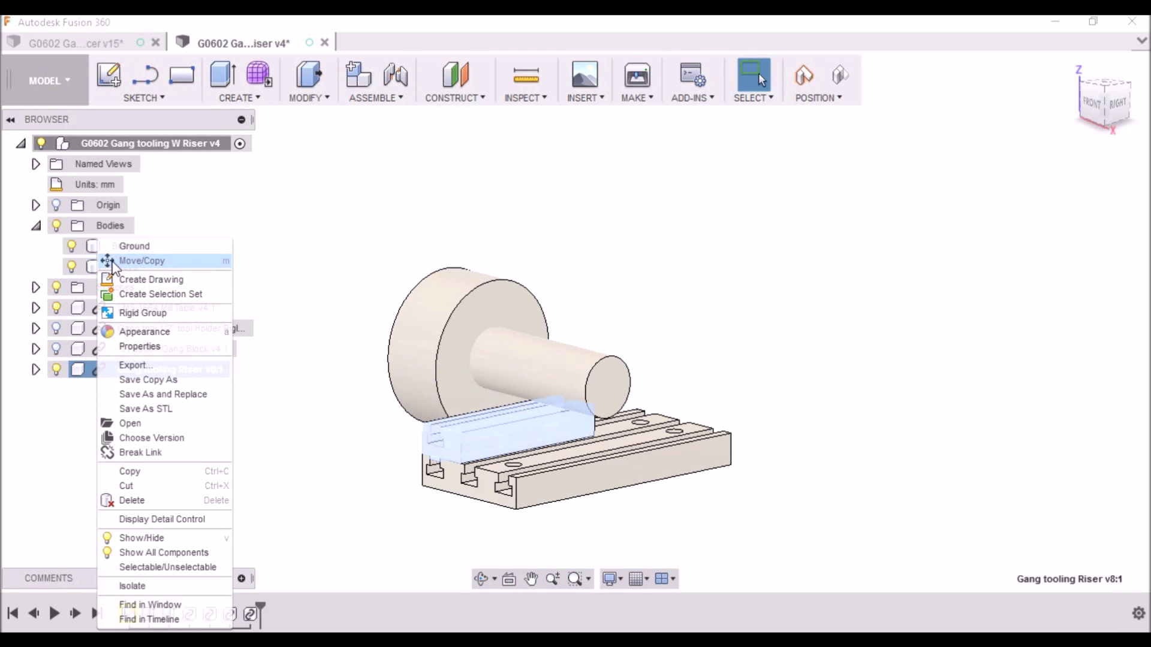
{"action": "left_click", "coordinate": [142, 261]}
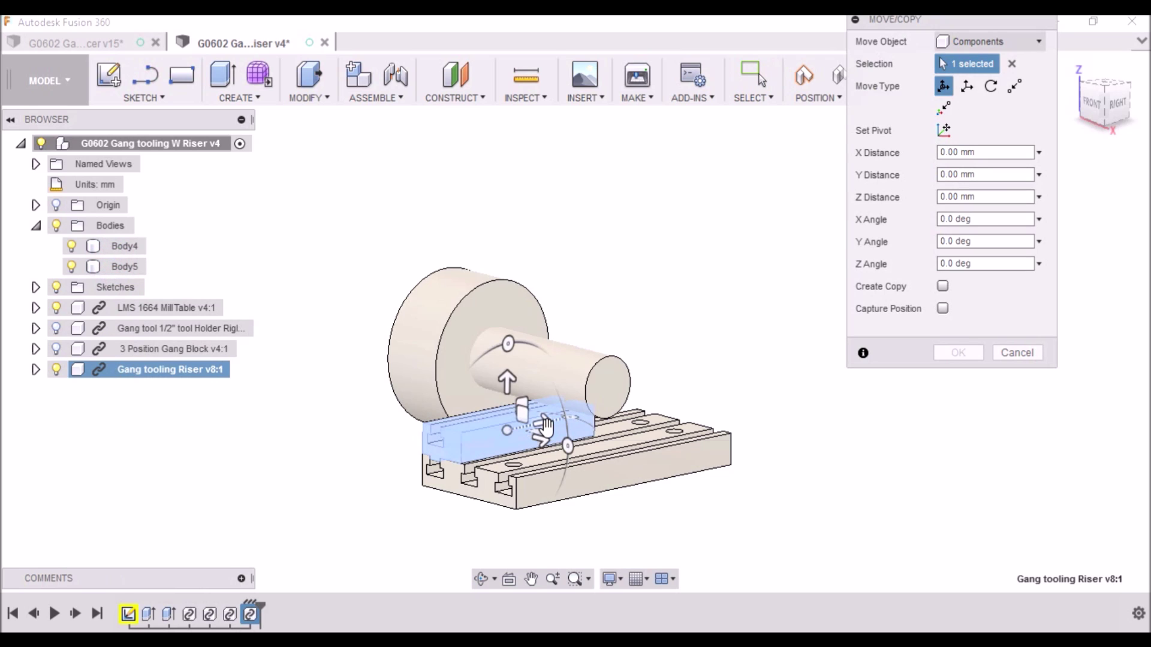
{"action": "left_click_drag", "start_coordinate": [546, 425], "coordinate": [477, 454]}
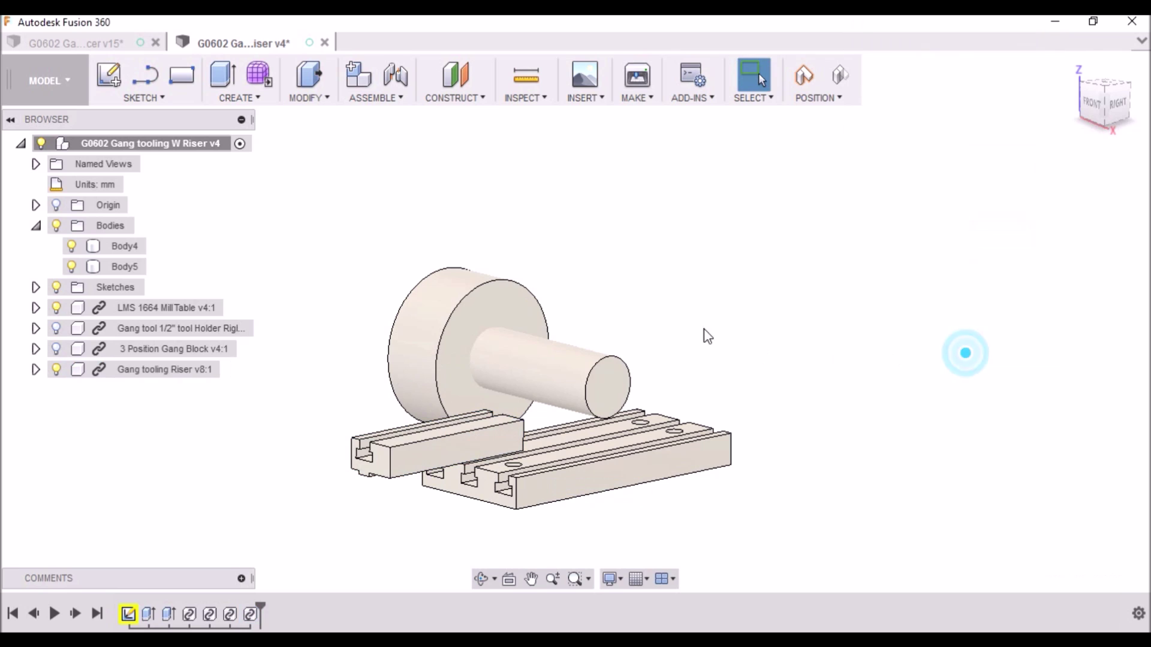
{"action": "left_click", "coordinate": [962, 354]}
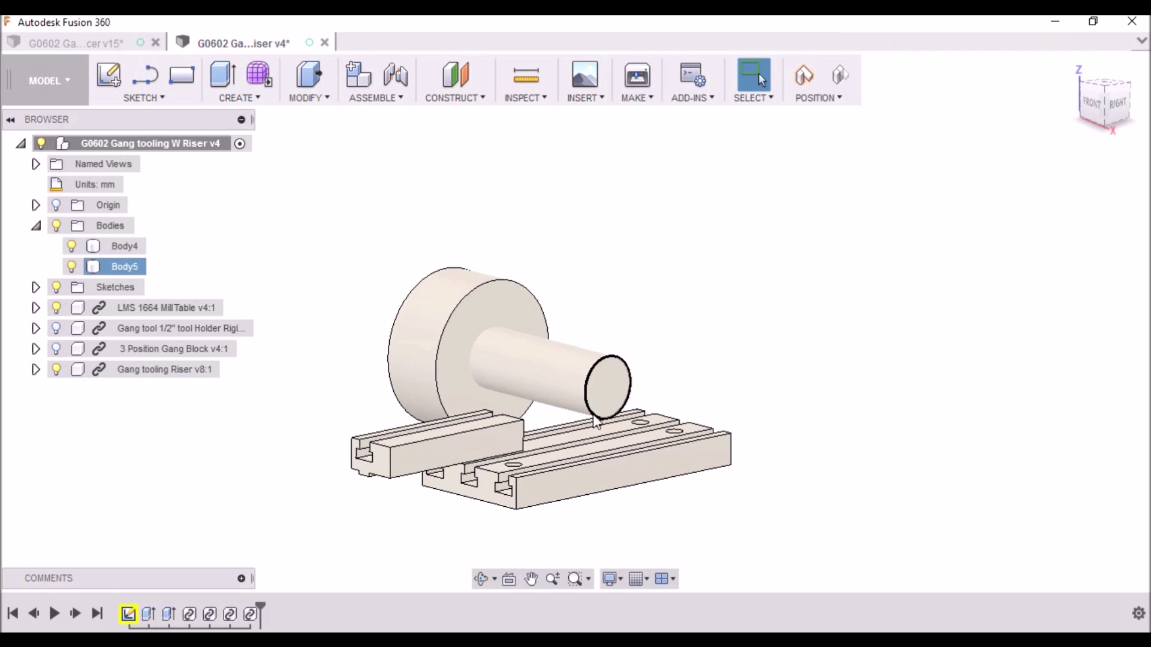
{"action": "left_click", "coordinate": [1128, 108]}
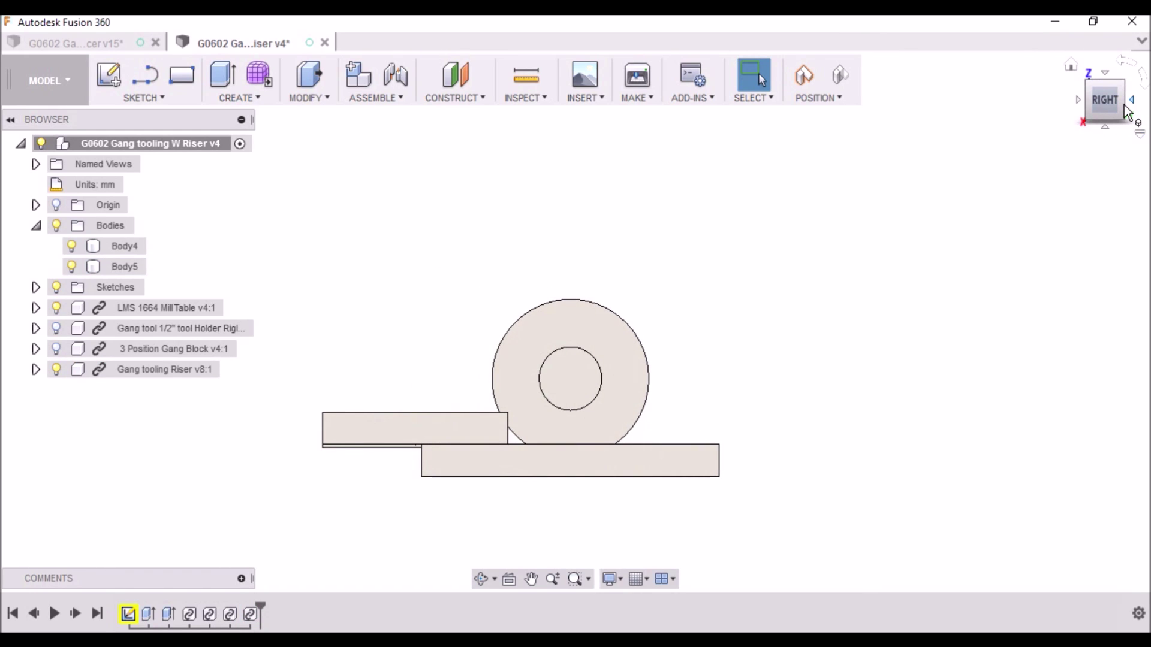
{"action": "left_click", "coordinate": [1089, 84]}
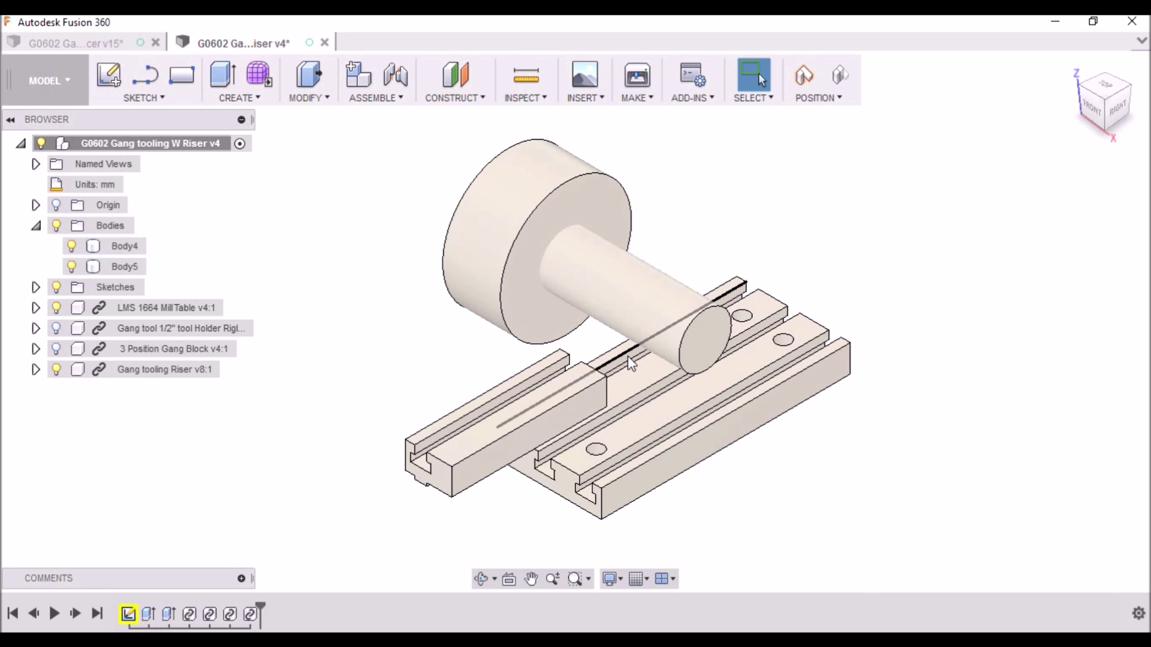
- Switch to the G0602 Gang tooling W Spacer v15 design and show the LMS 1664 MillTable
{"action": "left_click", "coordinate": [70, 44]}
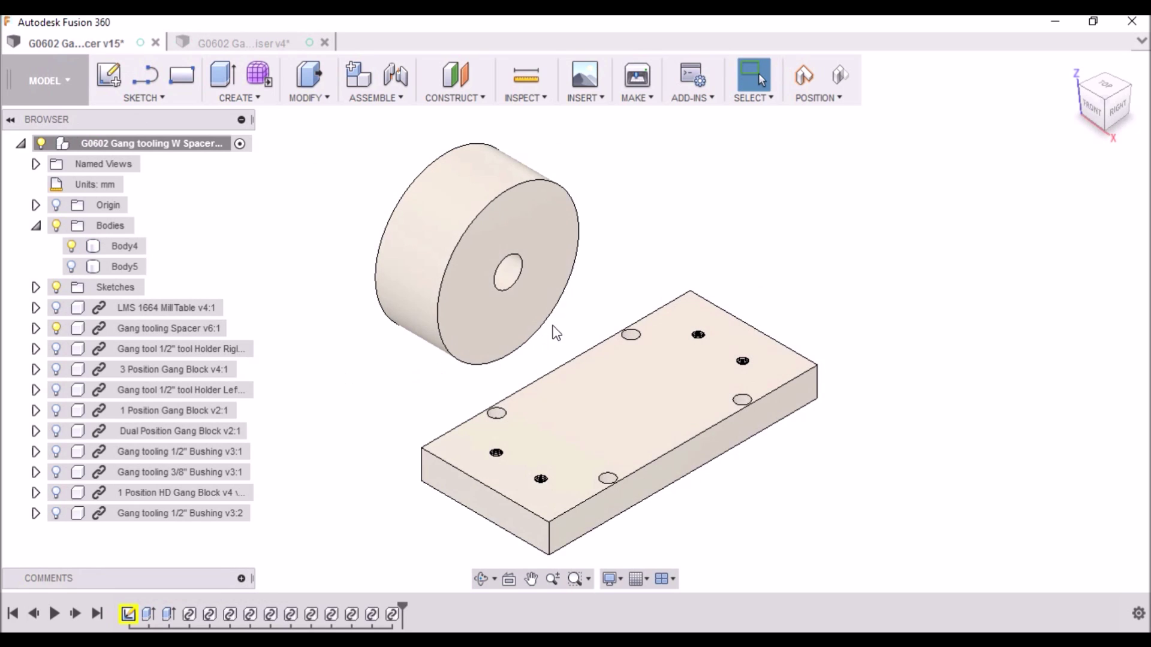
{"action": "scroll", "coordinate": [574, 341], "scroll_direction": "down", "scroll_amount": 3}
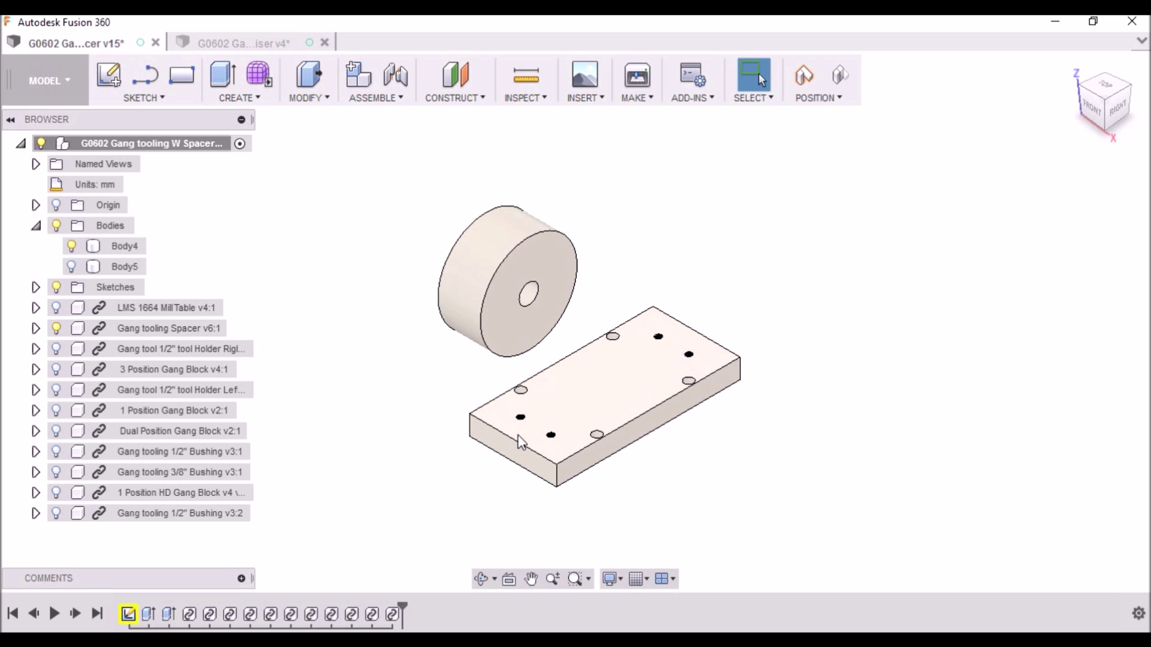
{"action": "scroll", "coordinate": [519, 443], "scroll_direction": "up", "scroll_amount": 1}
{"action": "scroll", "coordinate": [519, 443], "scroll_direction": "down", "scroll_amount": 1}
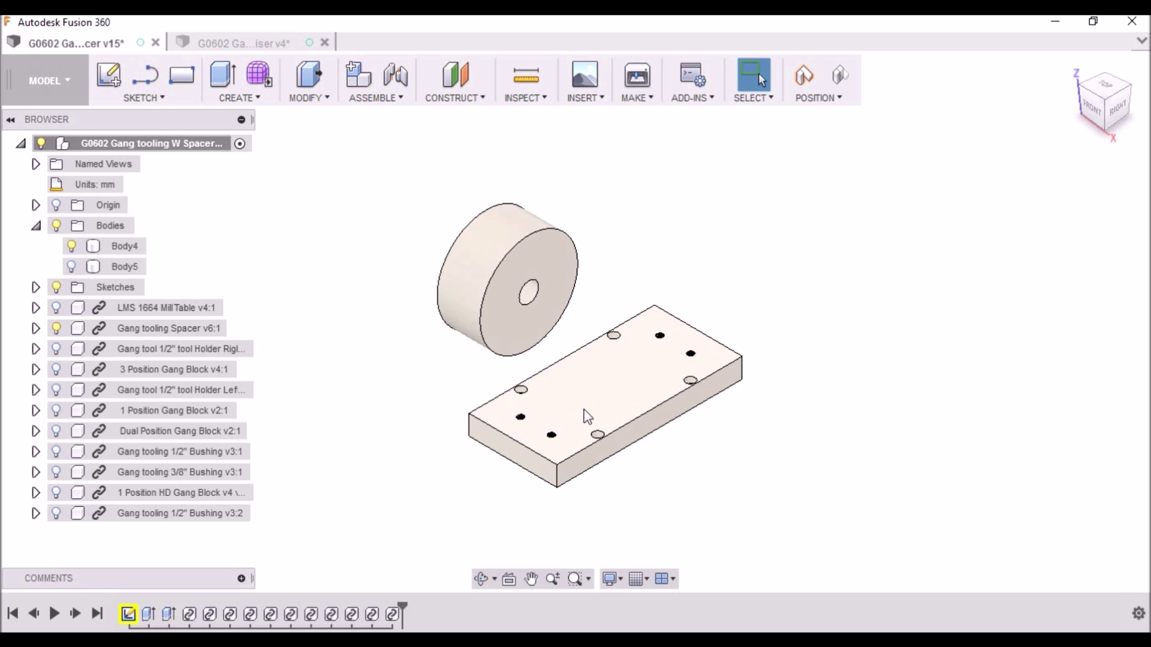
{"action": "left_click", "coordinate": [56, 307]}
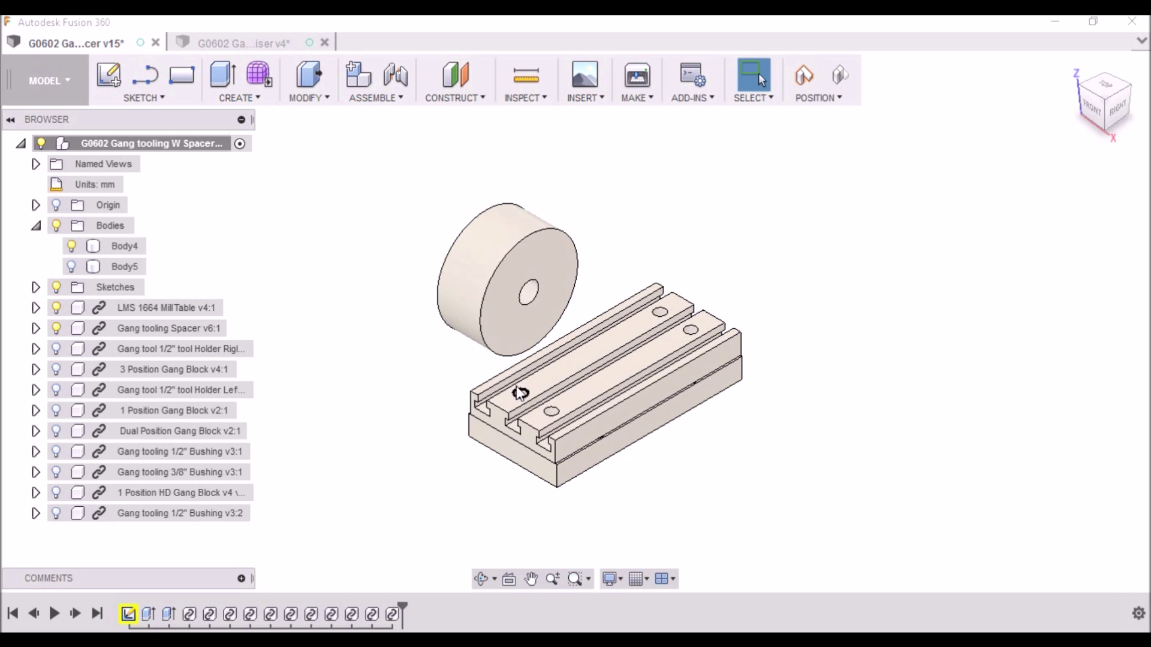
- Show Body5 to check the front view, then hide it again and return Home
{"action": "scroll", "coordinate": [520, 392], "scroll_direction": "up", "scroll_amount": 3}
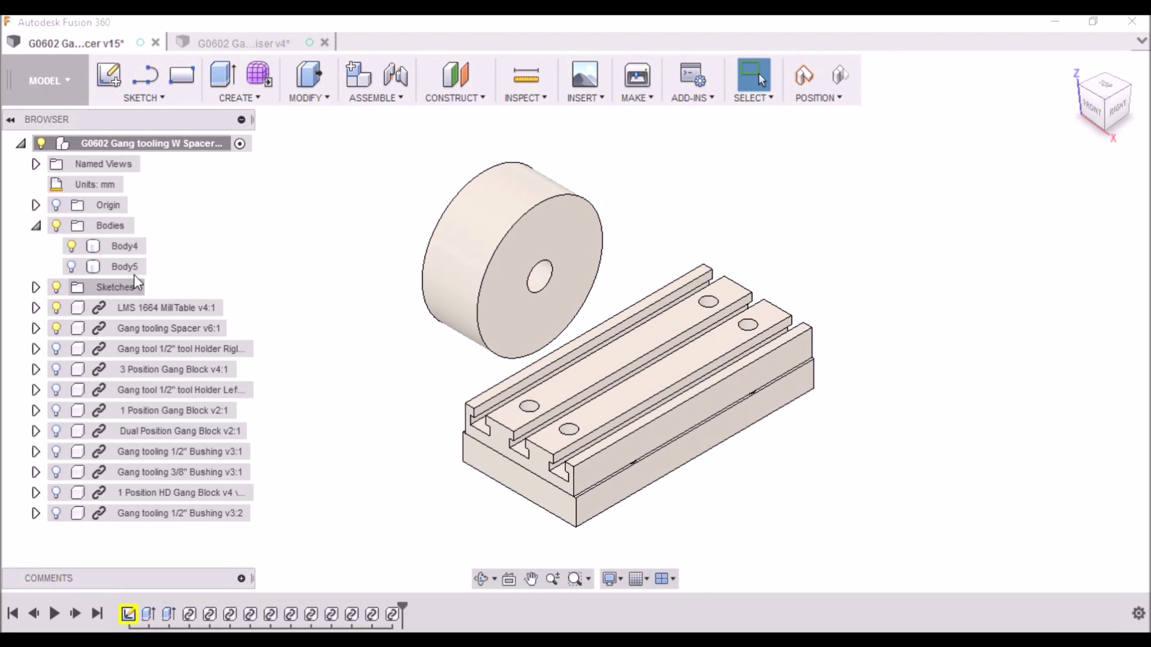
{"action": "left_click", "coordinate": [72, 265]}
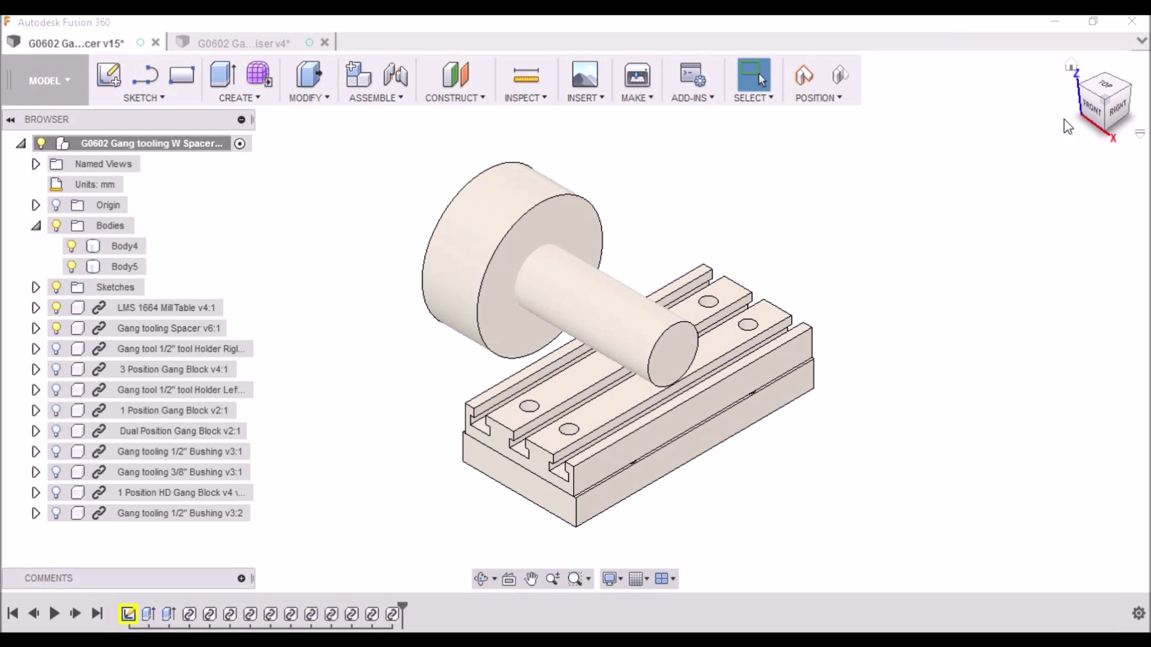
{"action": "left_click", "coordinate": [1091, 110]}
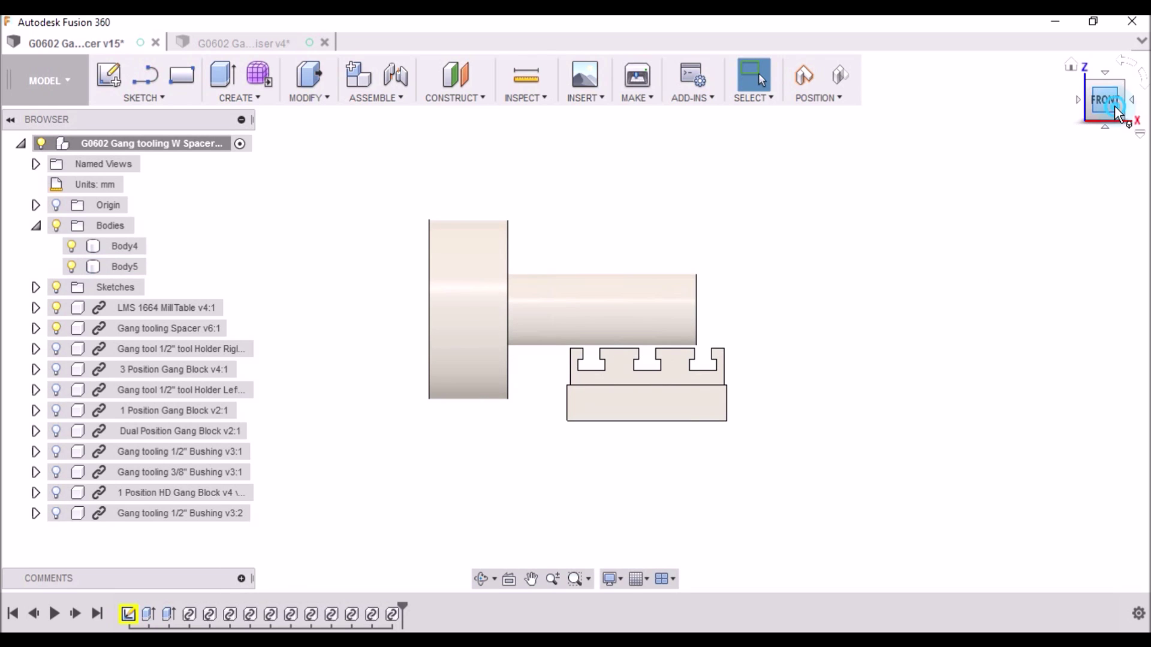
{"action": "mouse_move", "coordinate": [1103, 99]}
{"action": "left_mouse_down"}
{"action": "mouse_move", "coordinate": [1053, 126]}
{"action": "mouse_move", "coordinate": [1046, 150]}
{"action": "mouse_move", "coordinate": [1067, 127]}
{"action": "left_mouse_up"}
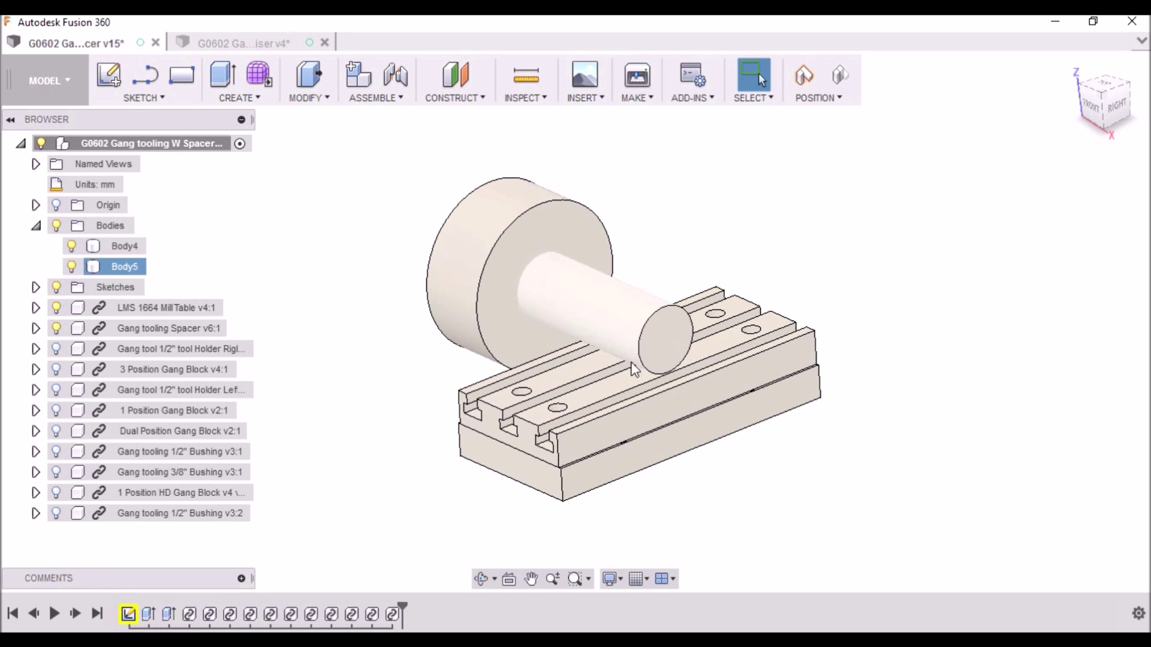
{"action": "left_click", "coordinate": [71, 267]}
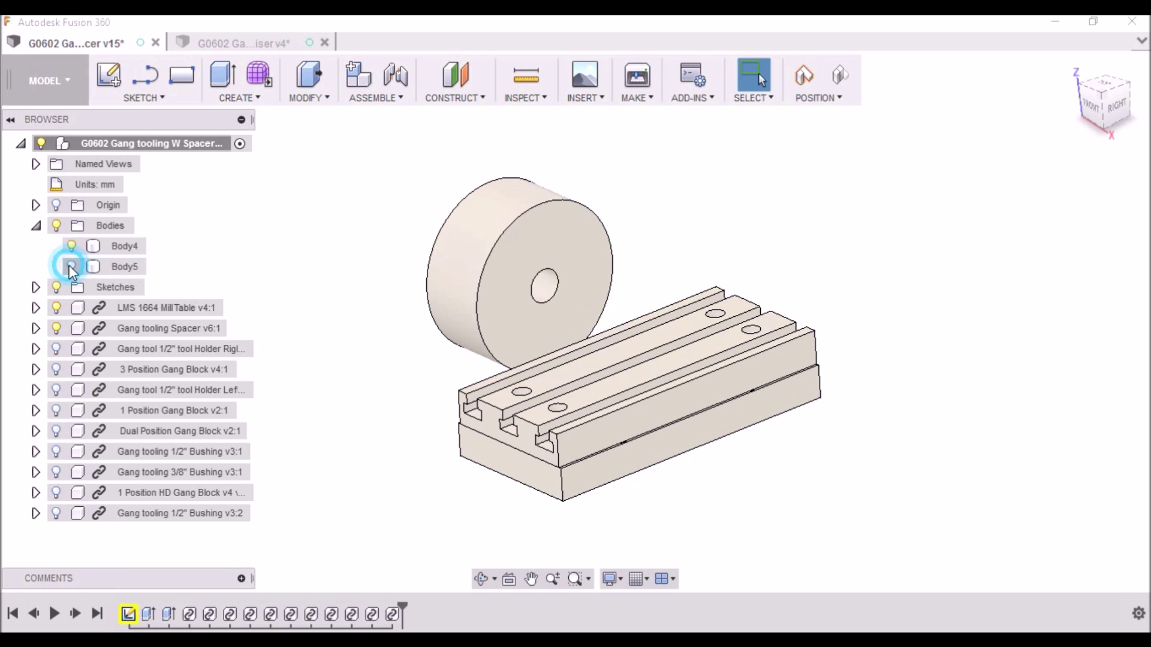
{"action": "left_click", "coordinate": [1073, 63]}
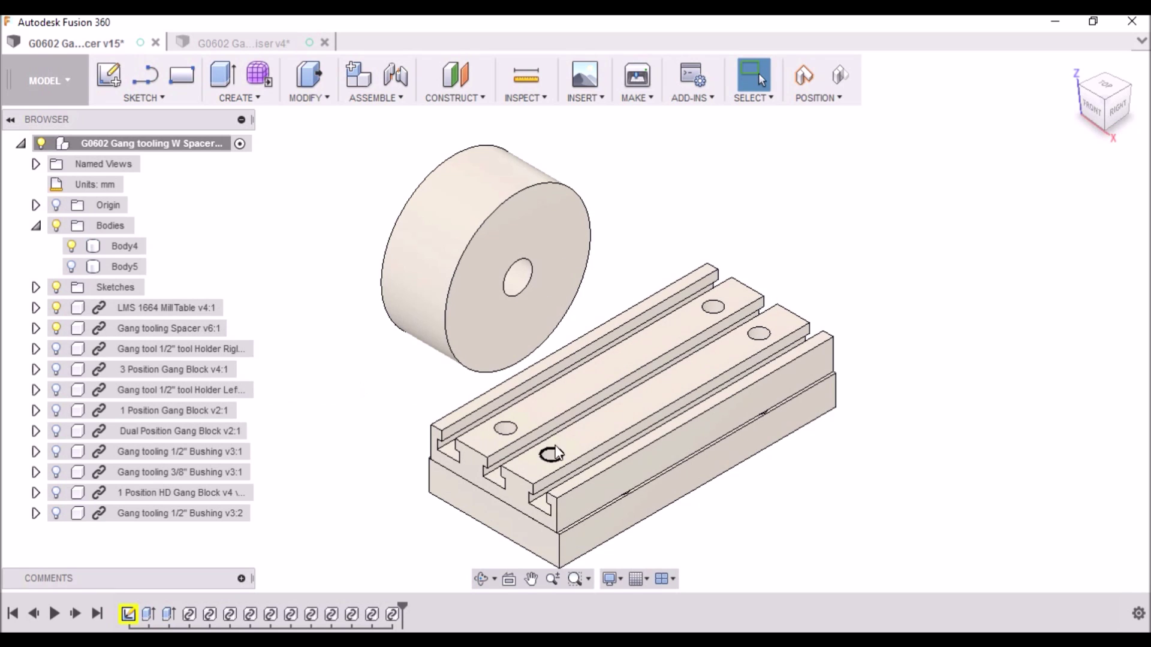
- Show the right-hand and left-hand 1/2" tool holders and orbit to a tilted front view
{"action": "left_click", "coordinate": [55, 349]}
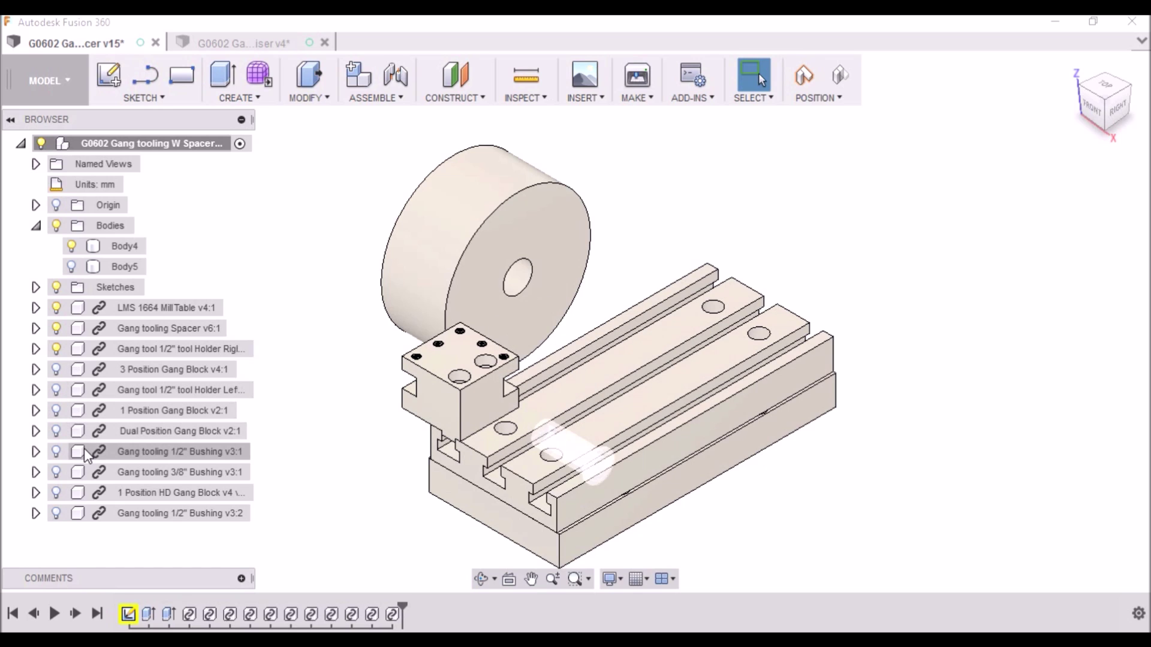
{"action": "left_click", "coordinate": [60, 384]}
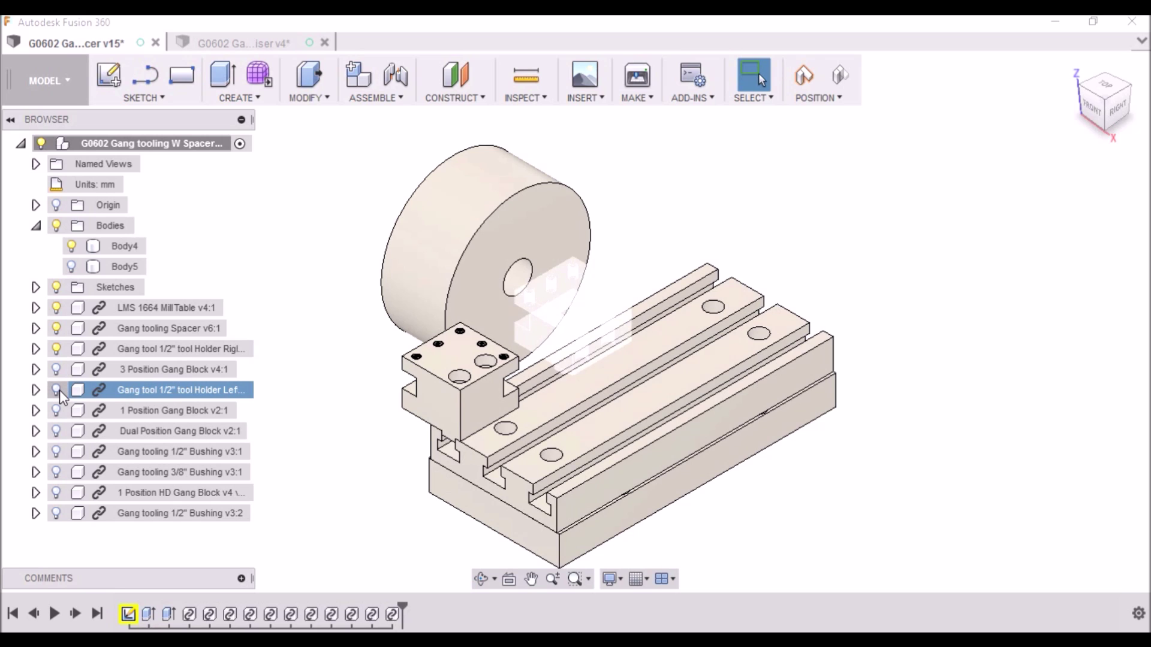
{"action": "left_click", "coordinate": [59, 390]}
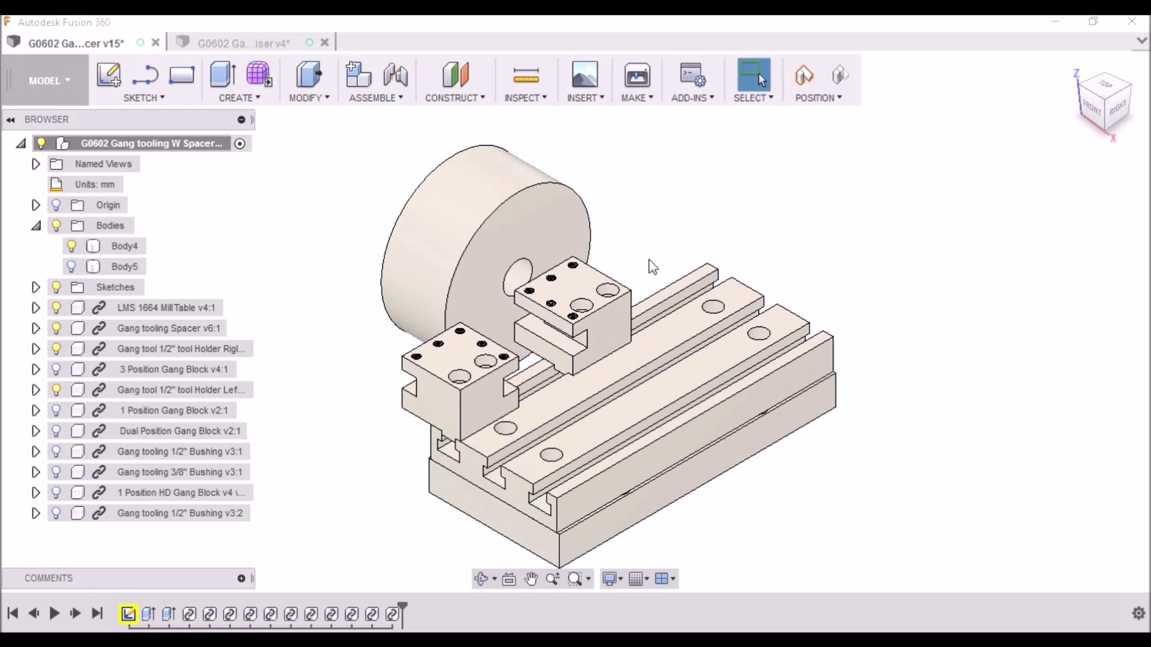
{"action": "left_click_drag", "start_coordinate": [1092, 119], "coordinate": [1019, 117]}
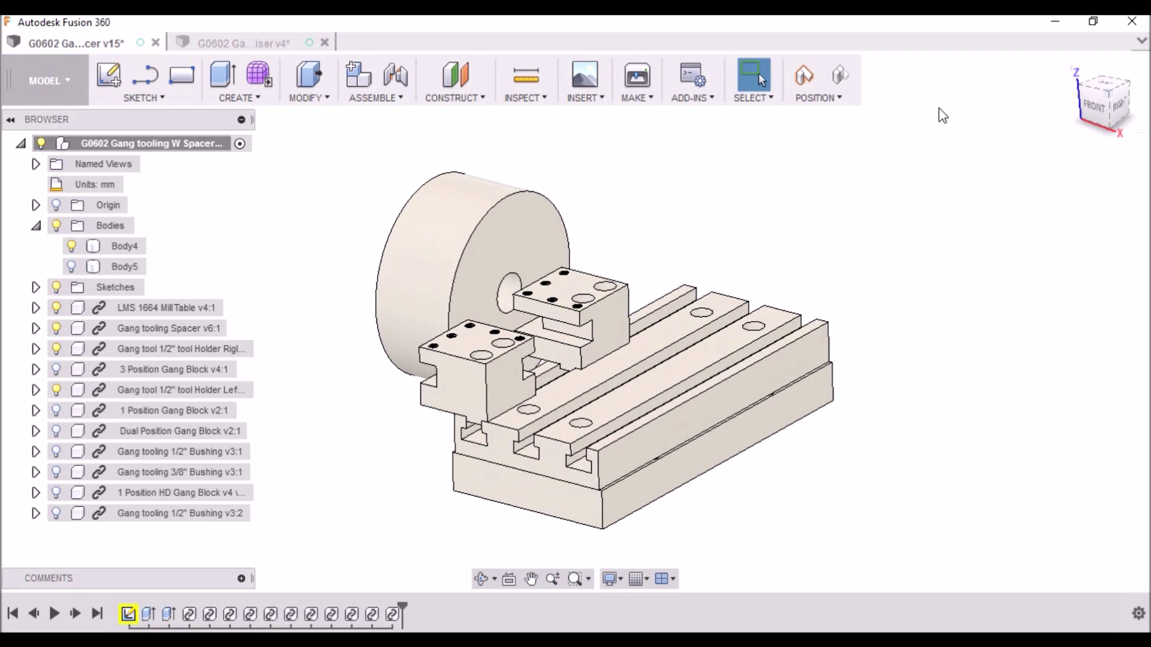
{"action": "left_click", "coordinate": [65, 411]}
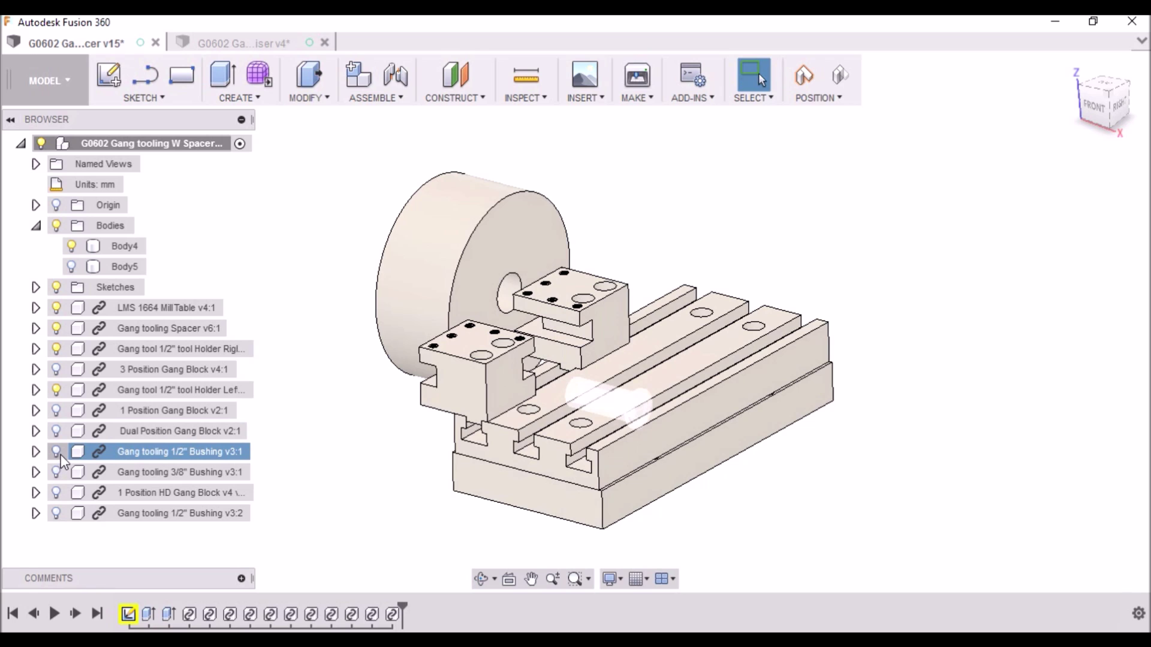
- Show the 3 Position Gang Block v4:1, orbit and zoom to inspect it, then return Home
{"action": "left_click", "coordinate": [56, 369]}
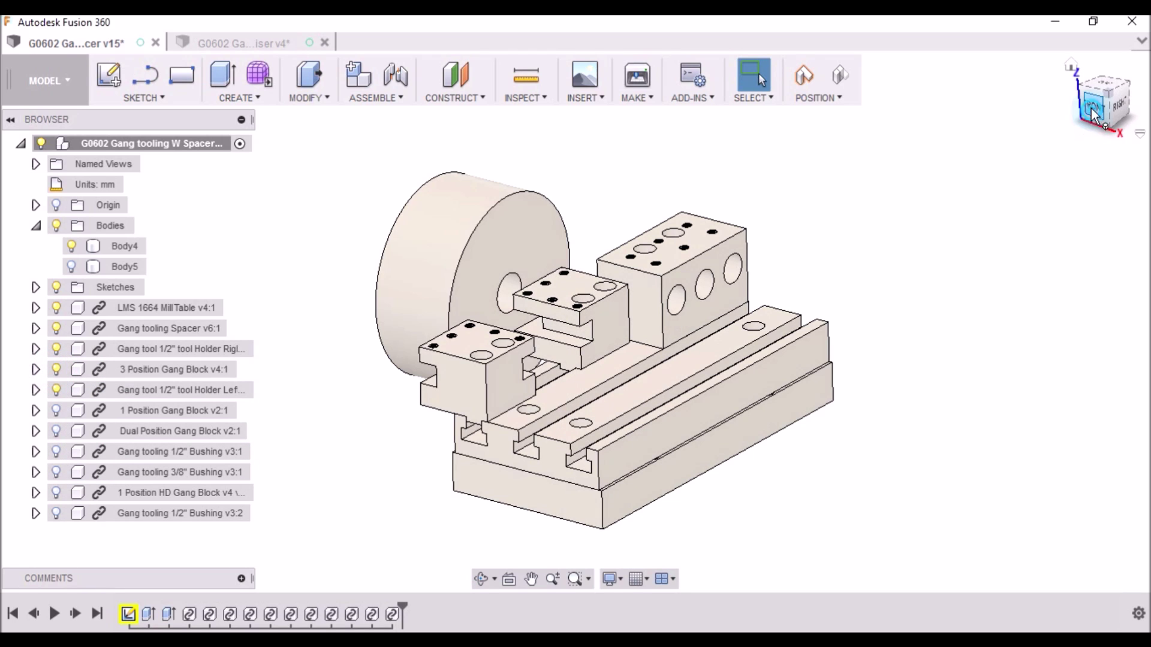
{"action": "middle_click_drag", "start_coordinate": [575, 322], "coordinate": [587, 372], "text": "shift"}
{"action": "middle_click_drag", "start_coordinate": [575, 322], "coordinate": [579, 276], "text": "shift"}
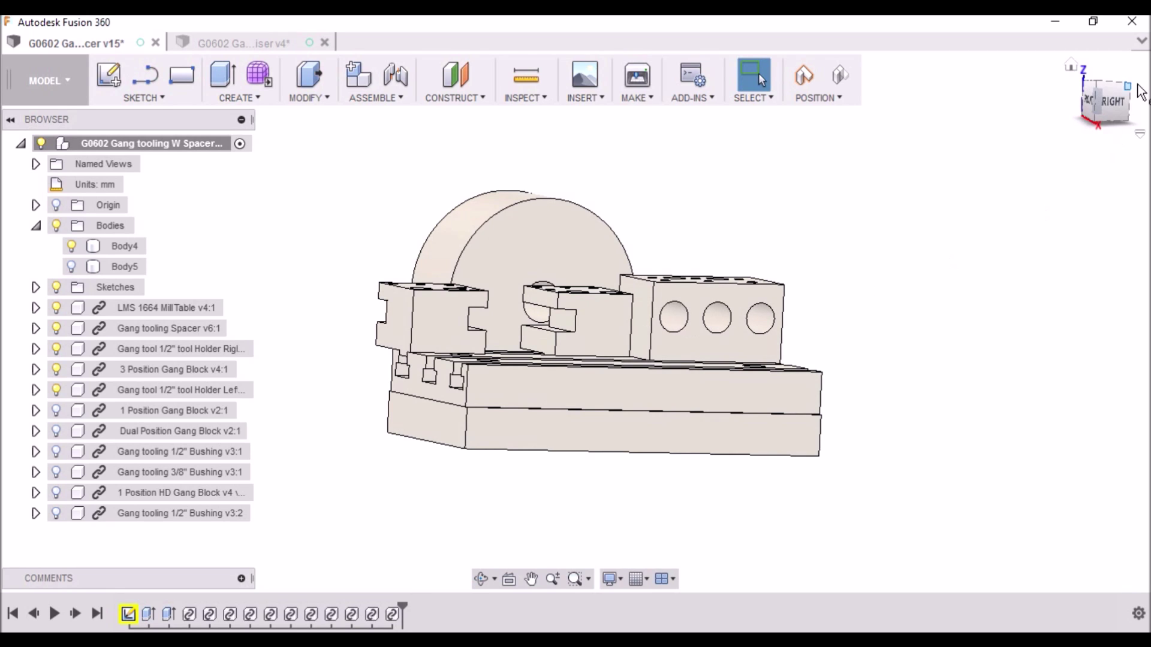
{"action": "middle_click_drag", "start_coordinate": [1113, 103], "coordinate": [1052, 147], "text": "shift"}
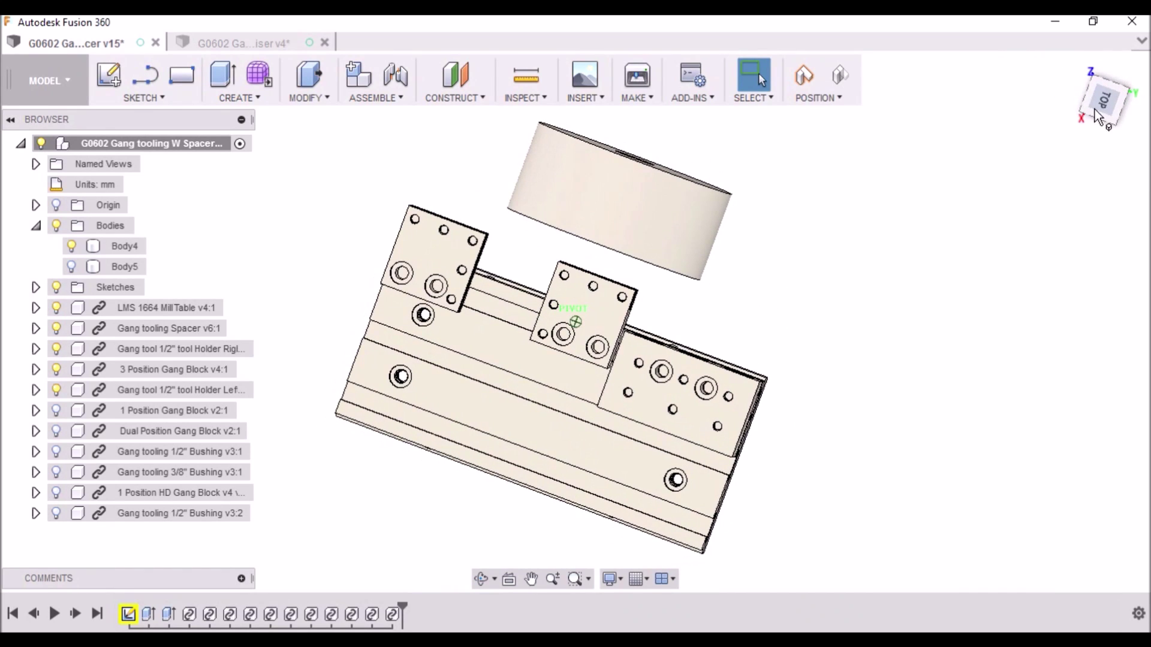
{"action": "scroll", "coordinate": [726, 405], "scroll_direction": "up", "scroll_amount": 5}
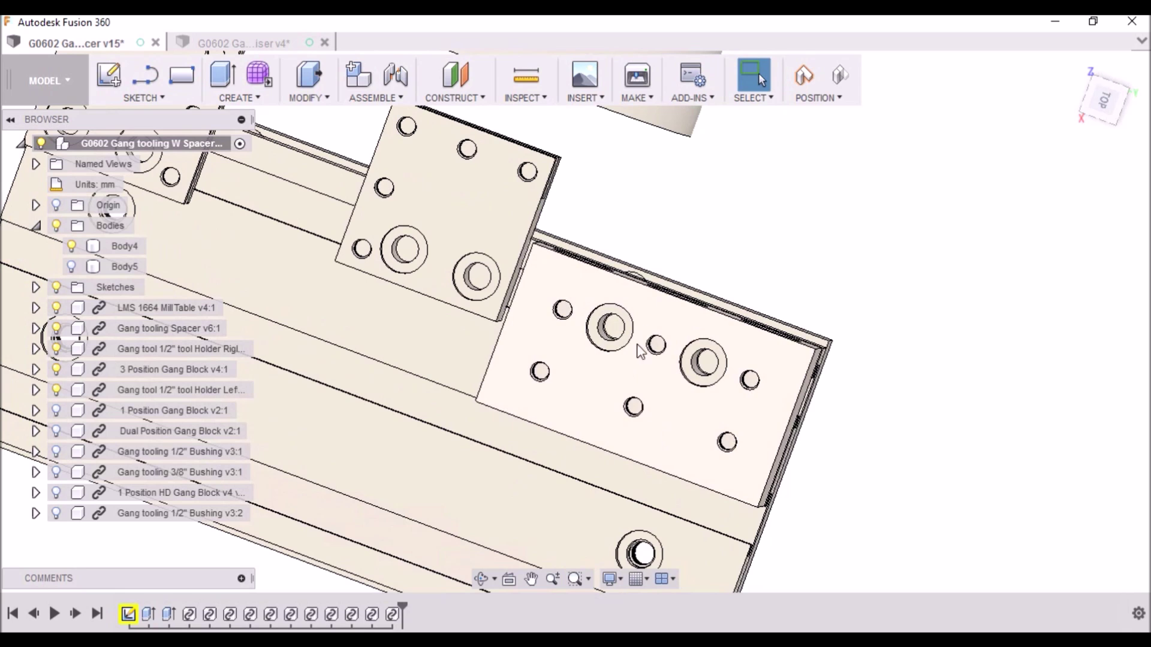
{"action": "scroll", "coordinate": [695, 389], "scroll_direction": "down", "scroll_amount": 5}
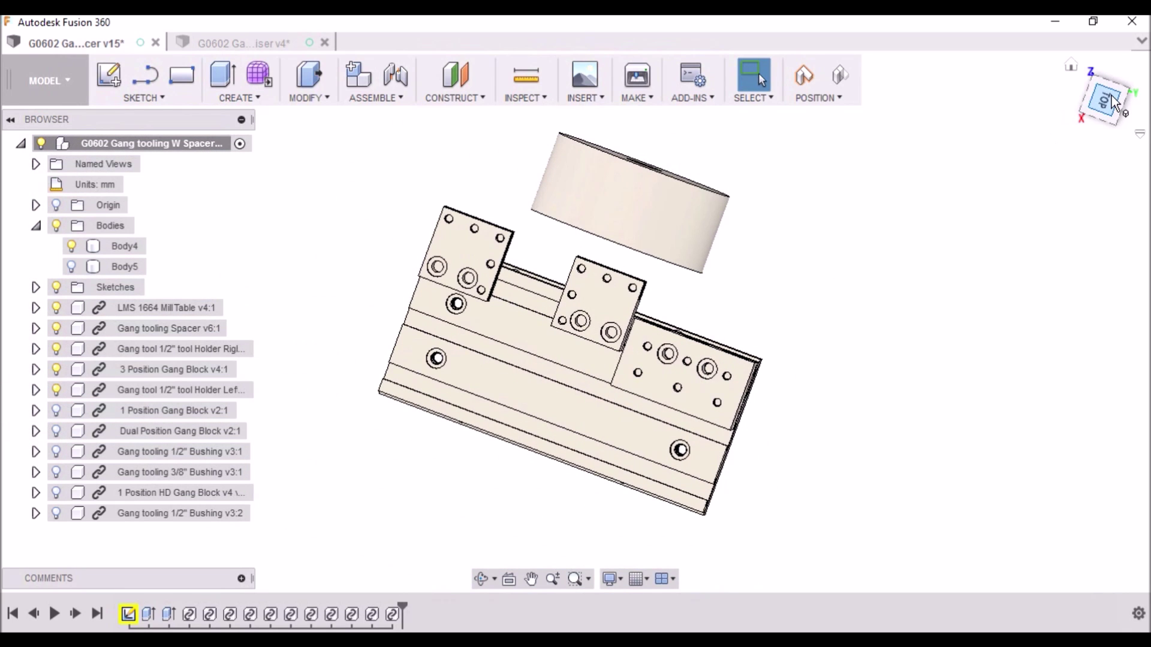
{"action": "left_click", "coordinate": [1071, 65]}
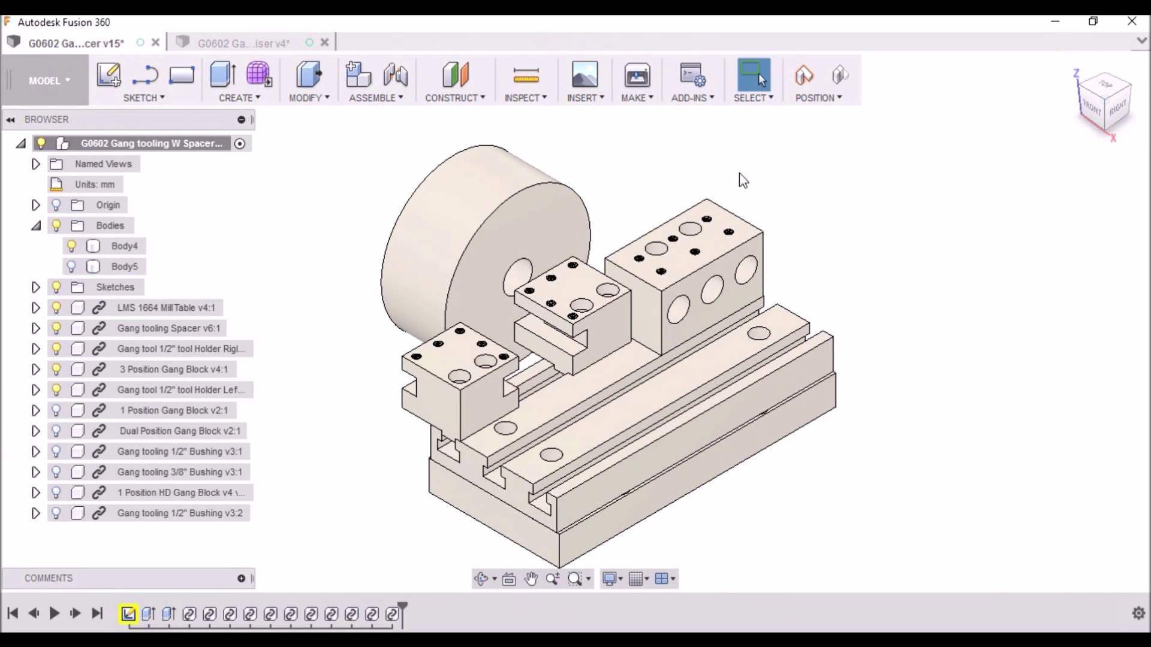
{"action": "scroll", "coordinate": [547, 282], "scroll_direction": "up", "scroll_amount": 5}
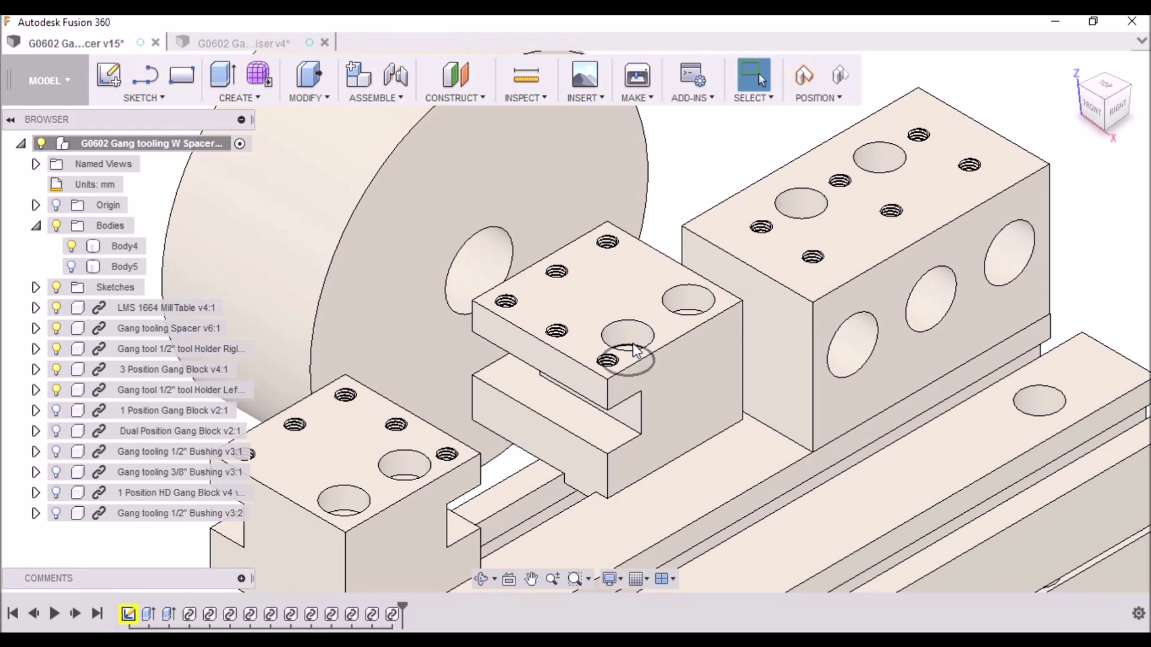
{"action": "scroll", "coordinate": [739, 391], "scroll_direction": "down", "scroll_amount": 5}
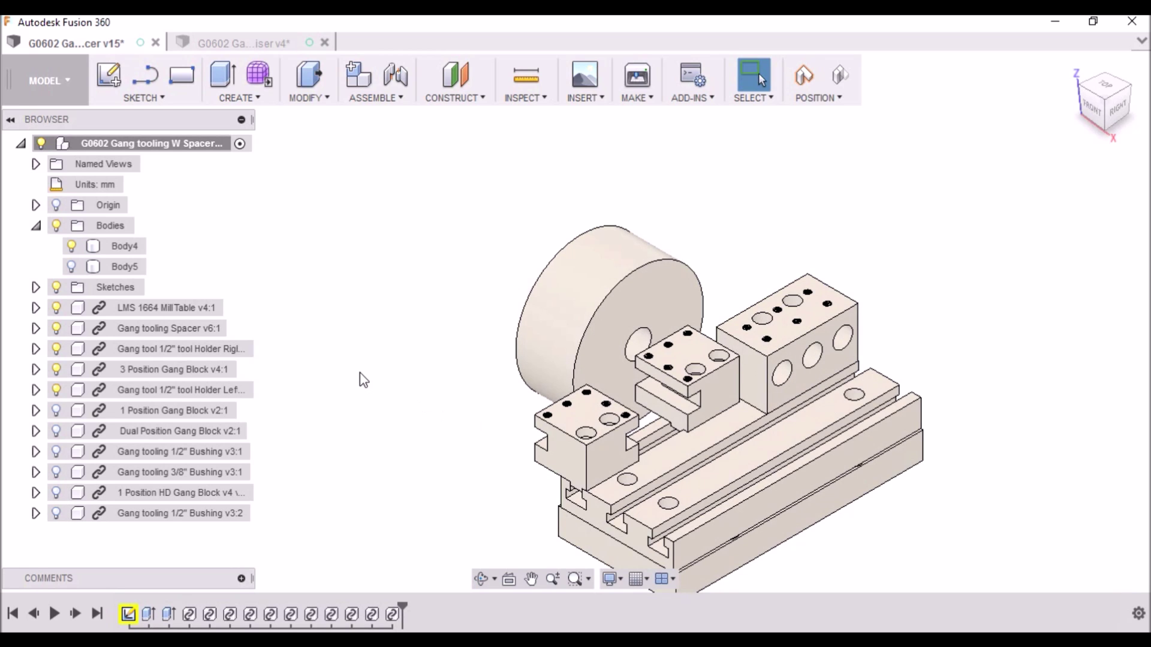
{"action": "left_click", "coordinate": [70, 456]}
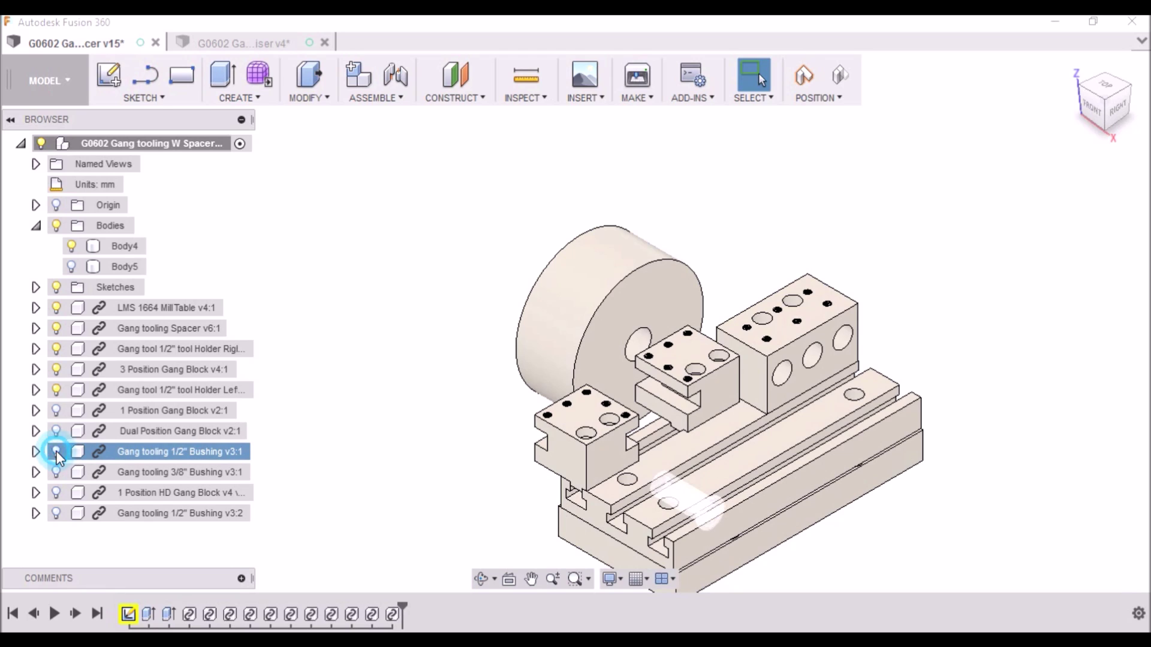
- Show the 1/2" and 3/8" bushings, then zoom and orbit to inspect them
{"action": "left_click", "coordinate": [57, 454]}
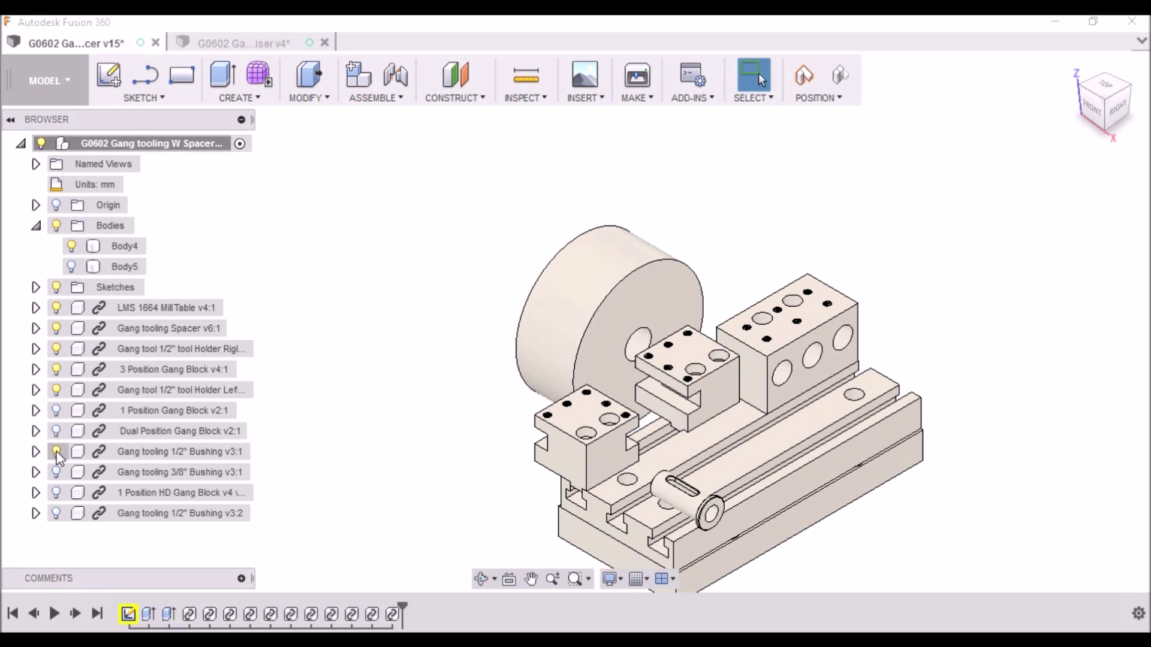
{"action": "left_click", "coordinate": [60, 474]}
{"action": "left_click", "coordinate": [57, 472]}
{"action": "scroll", "coordinate": [721, 420], "scroll_direction": "down", "scroll_amount": 2}
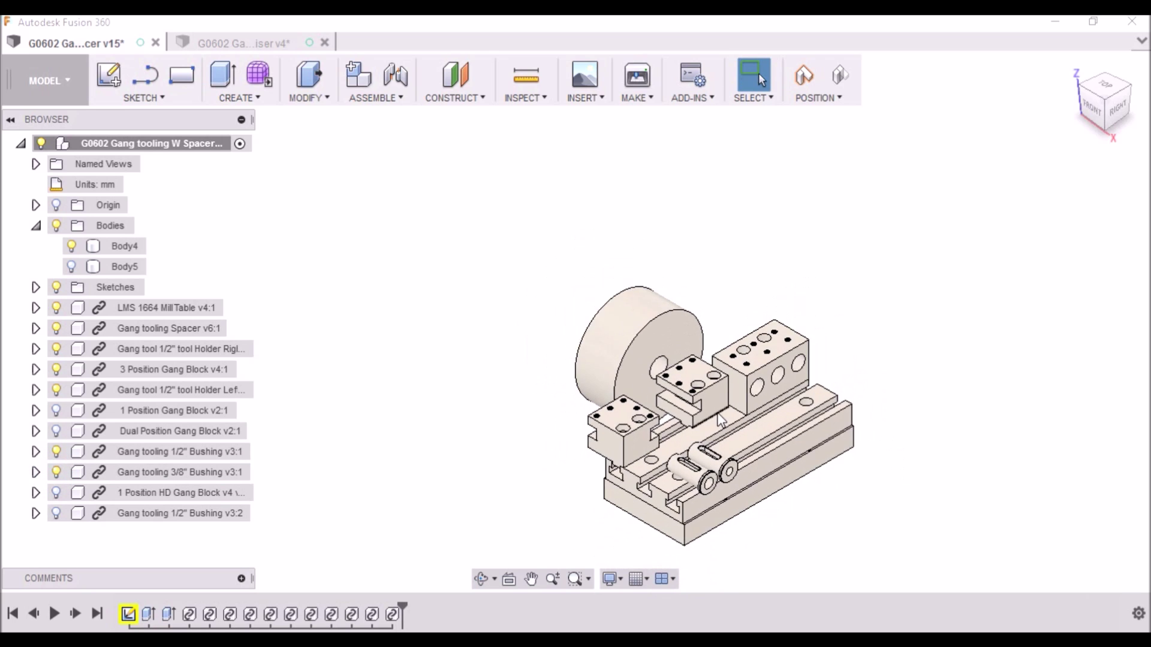
{"action": "scroll", "coordinate": [726, 420], "scroll_direction": "up", "scroll_amount": 3}
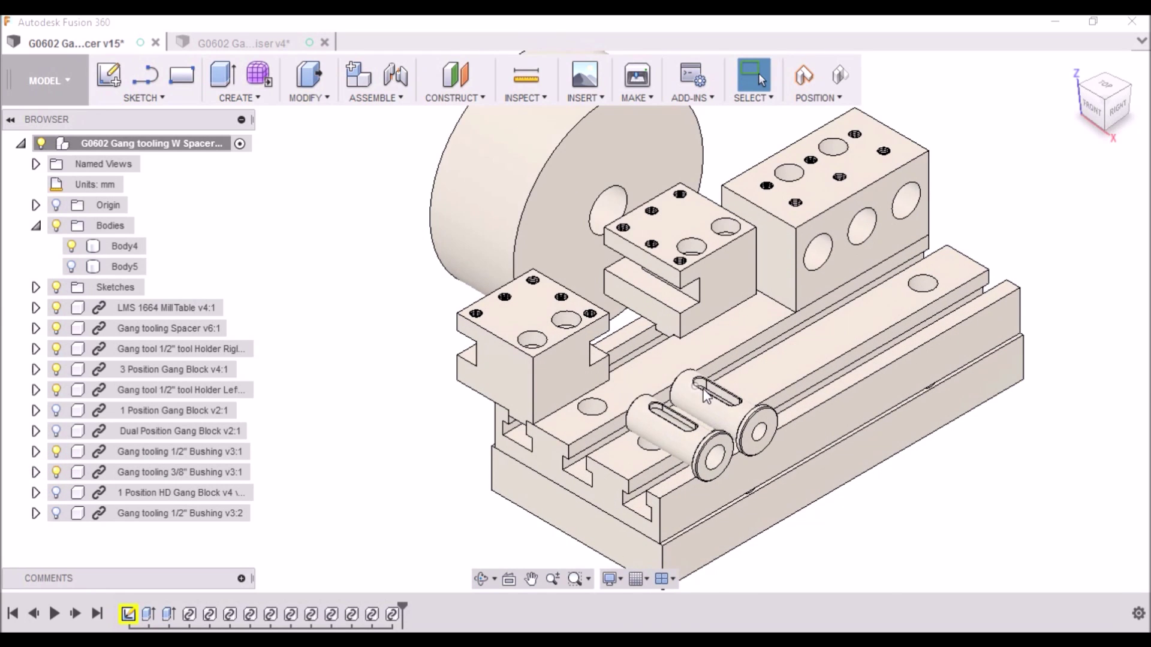
{"action": "scroll", "coordinate": [706, 396], "scroll_direction": "up", "scroll_amount": 3}
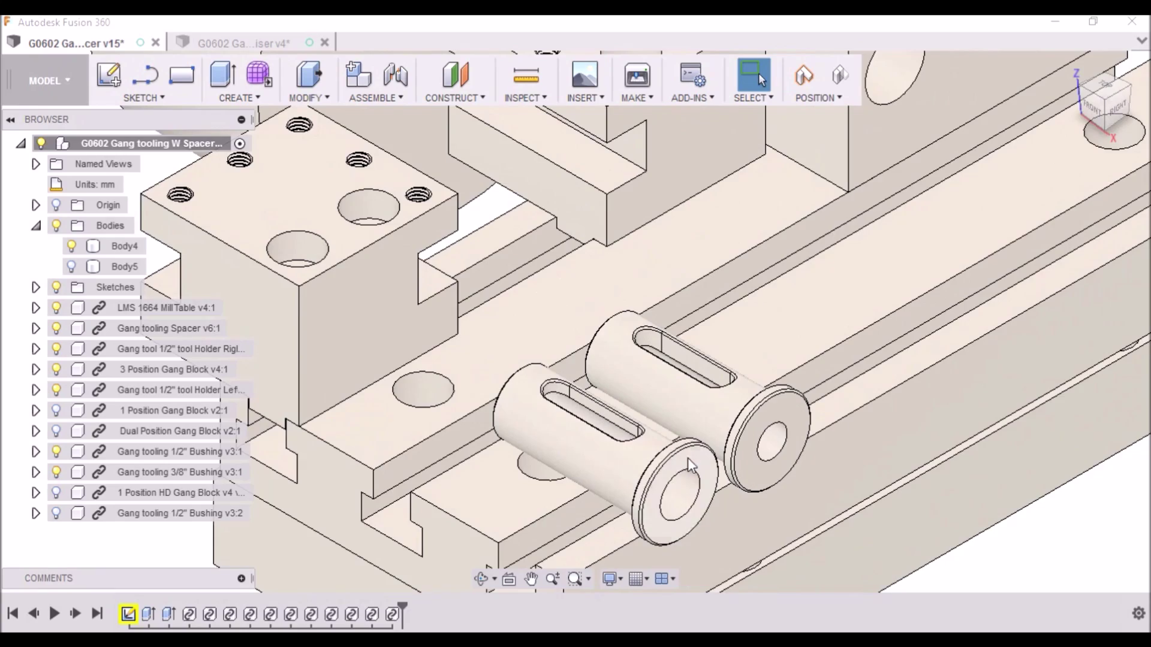
{"action": "scroll", "coordinate": [688, 458], "scroll_direction": "down", "scroll_amount": 5}
{"action": "left_click", "coordinate": [1119, 95]}
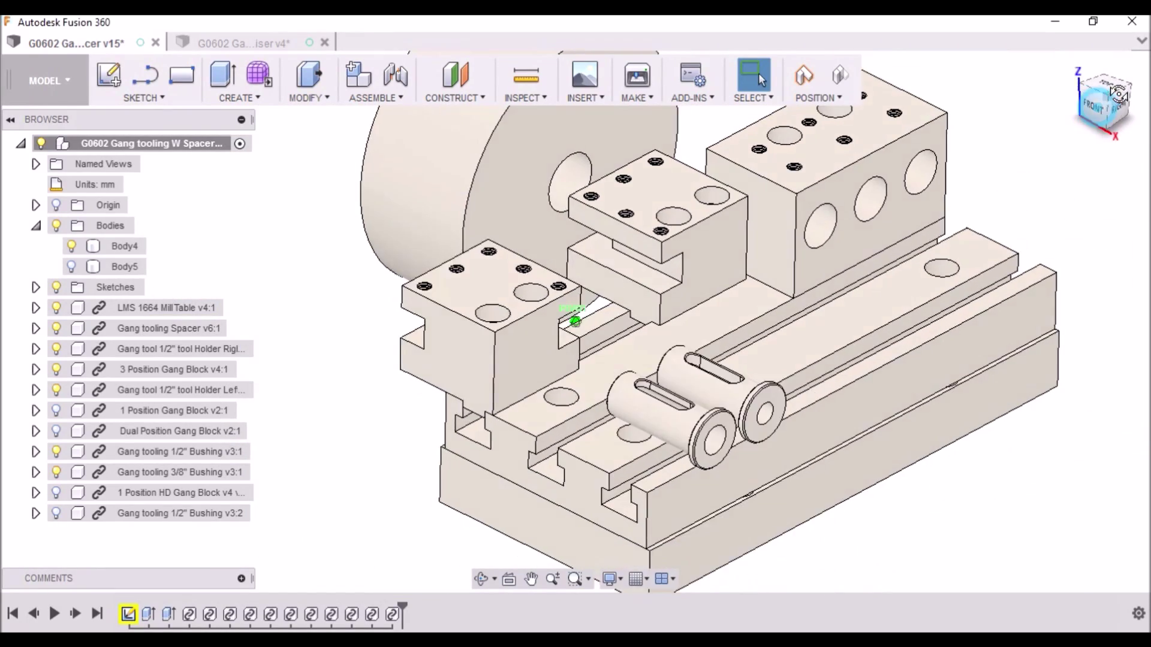
{"action": "mouse_move", "coordinate": [574, 322]}
{"action": "middle_mouse_down", "text": "shift"}
{"action": "mouse_move", "coordinate": [605, 336]}
{"action": "mouse_move", "coordinate": [636, 281]}
{"action": "mouse_move", "coordinate": [599, 323]}
{"action": "mouse_move", "coordinate": [582, 281]}
{"action": "mouse_move", "coordinate": [576, 300]}
{"action": "middle_mouse_up", "text": "shift"}
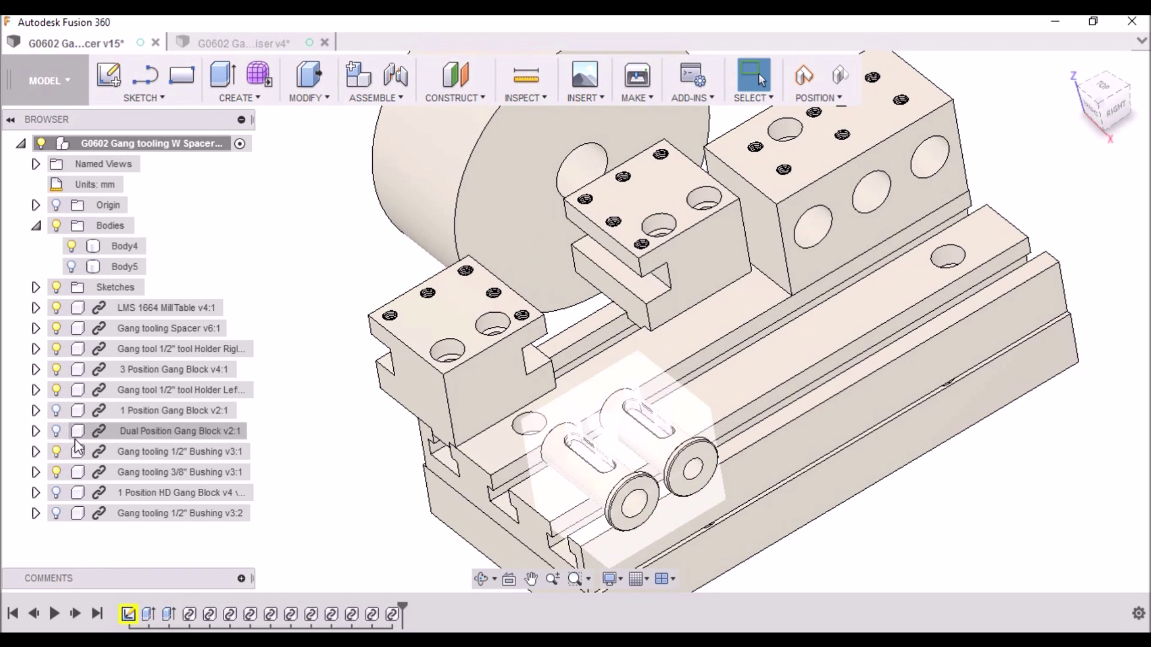
- Show the Dual Position Gang Block v2:1 and orbit slightly to see it
{"action": "left_click", "coordinate": [60, 474]}
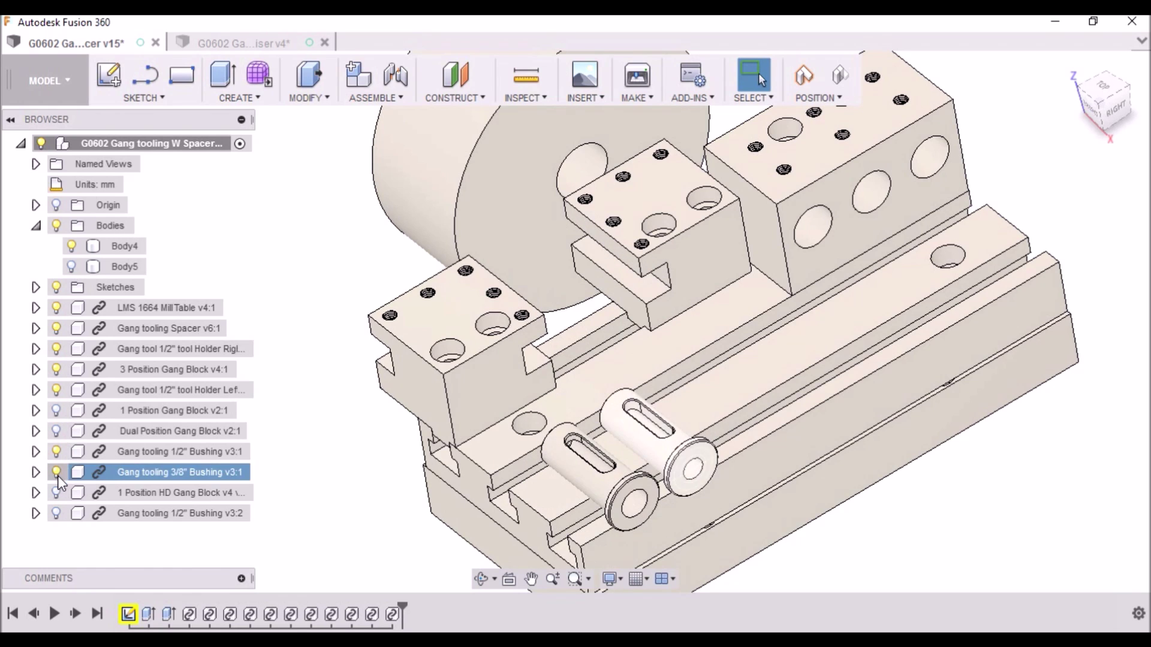
{"action": "left_click", "coordinate": [56, 430]}
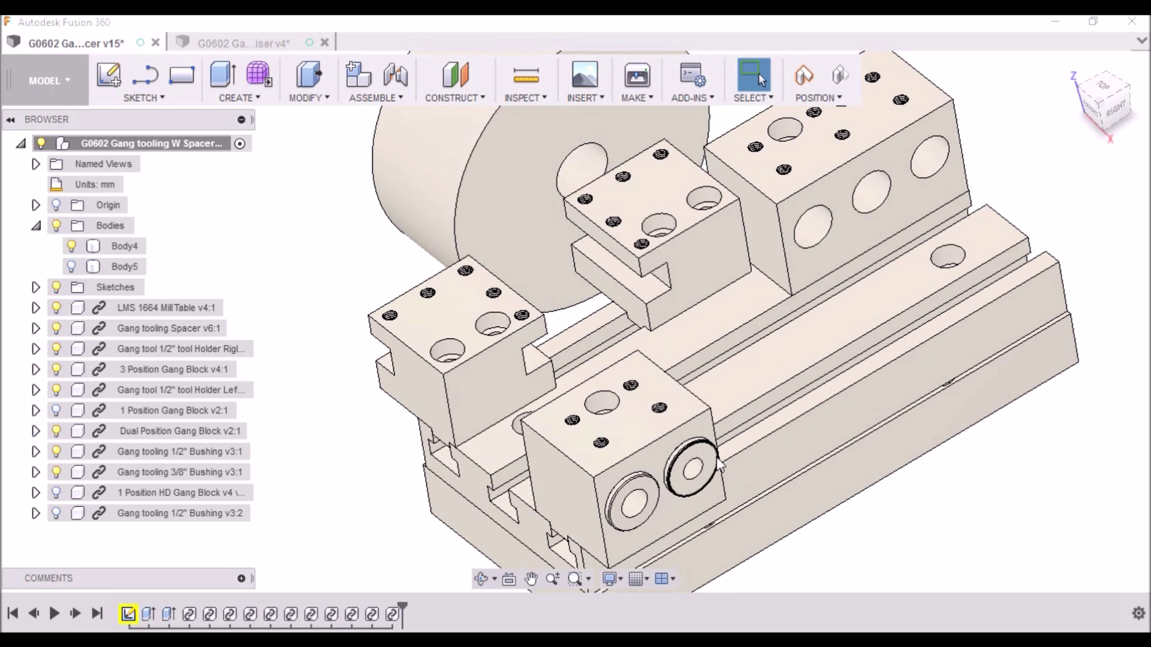
{"action": "scroll", "coordinate": [686, 407], "scroll_direction": "down", "scroll_amount": 5}
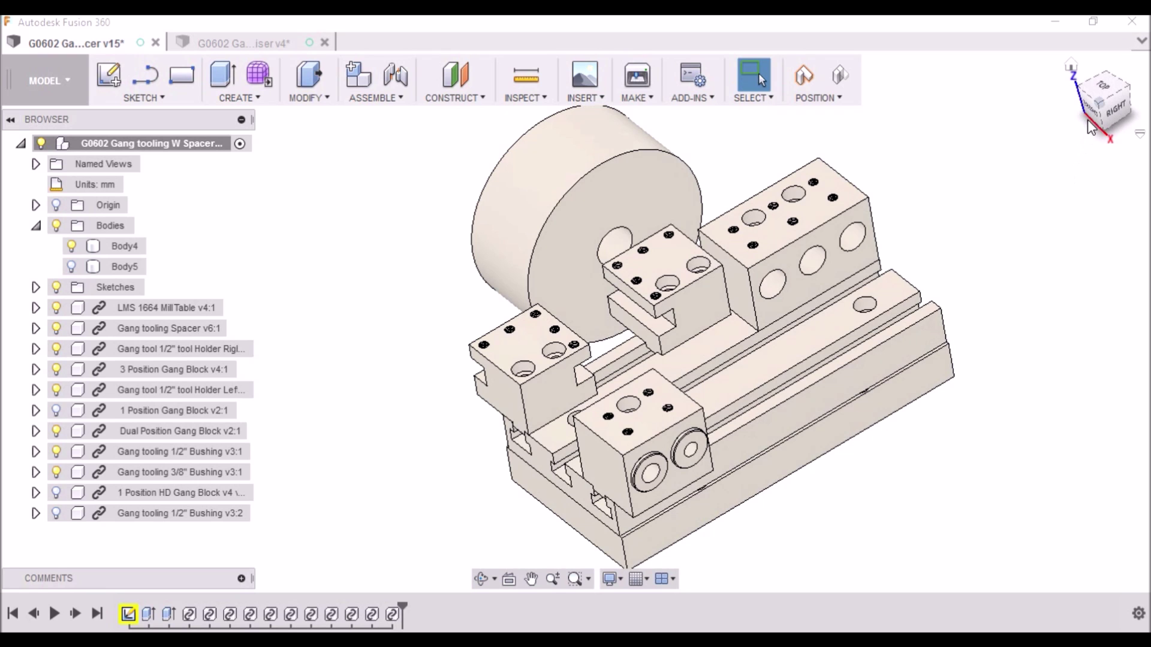
{"action": "mouse_move", "coordinate": [1106, 103]}
{"action": "left_mouse_down"}
{"action": "mouse_move", "coordinate": [1118, 95]}
{"action": "mouse_move", "coordinate": [1097, 101]}
{"action": "left_mouse_up"}
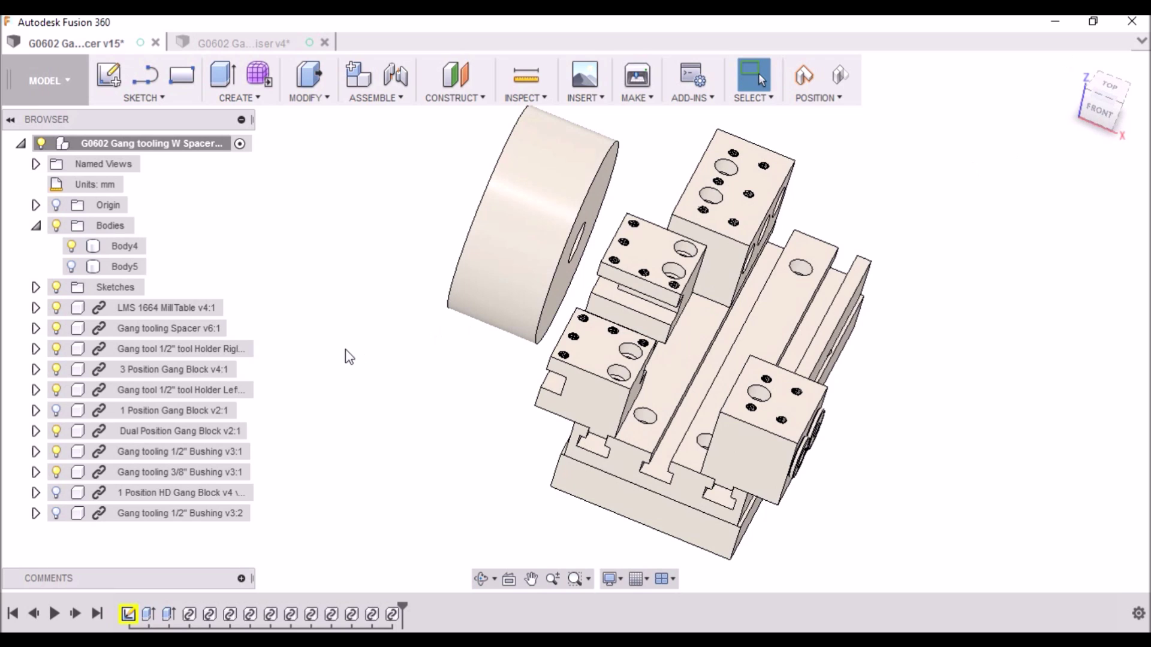
- Show the second 1/2" bushing and check the assembly from the Home and Front views
{"action": "left_click", "coordinate": [56, 513]}
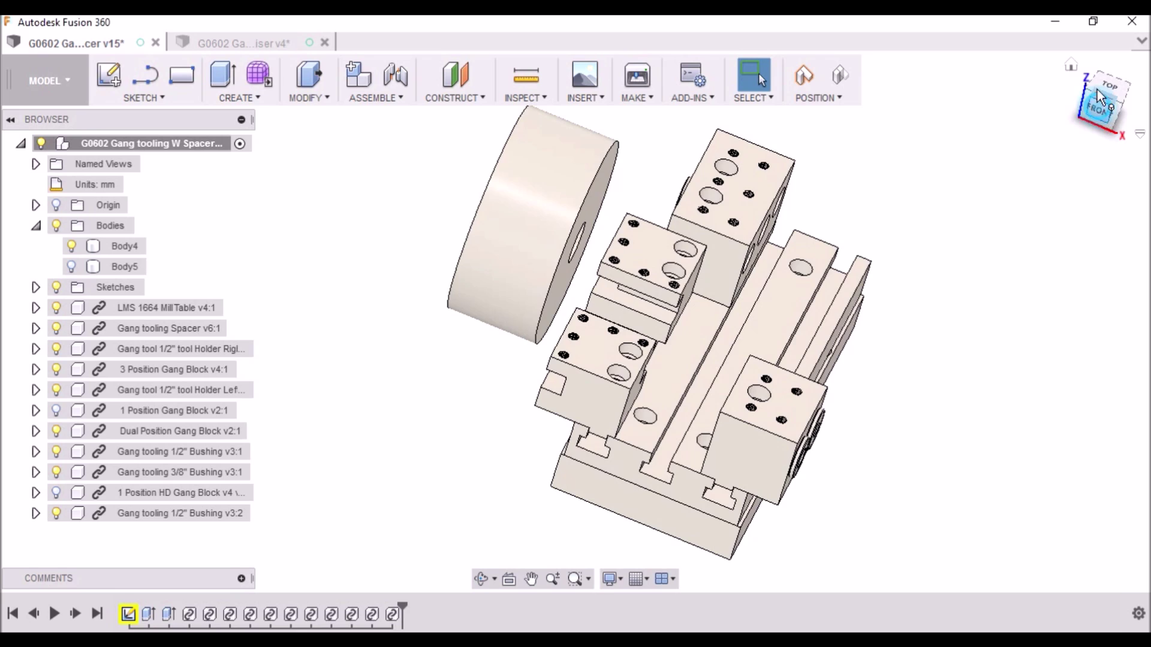
{"action": "middle_click_drag", "start_coordinate": [575, 318], "coordinate": [576, 322], "text": "shift"}
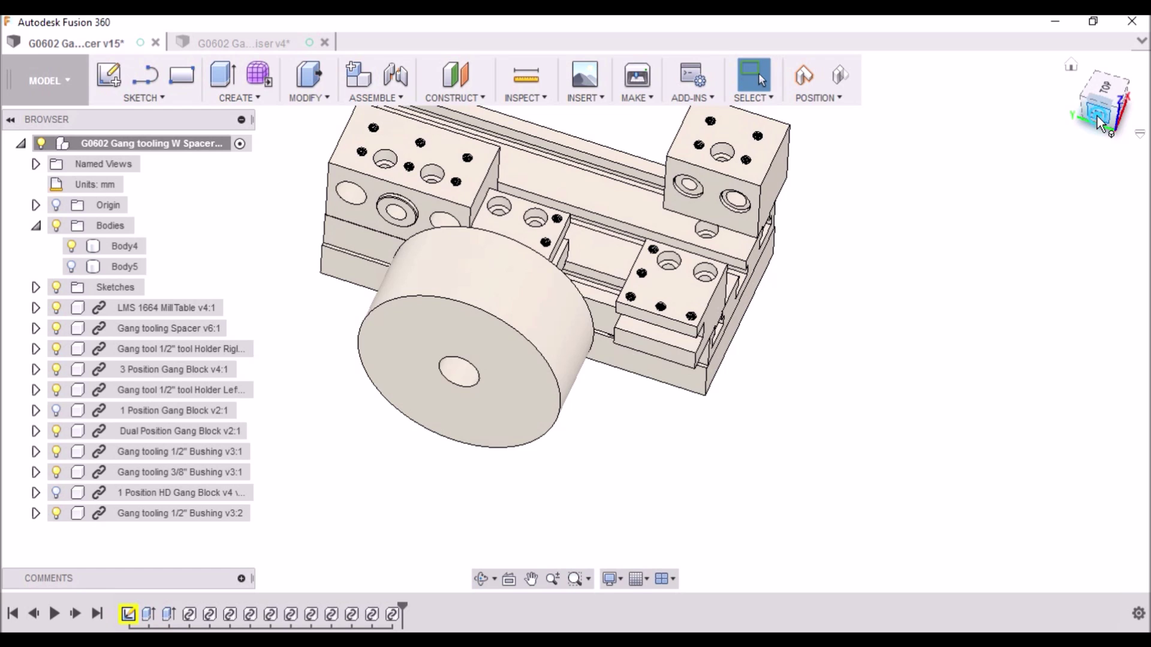
{"action": "middle_click_drag", "start_coordinate": [575, 322], "coordinate": [780, 369], "text": "shift"}
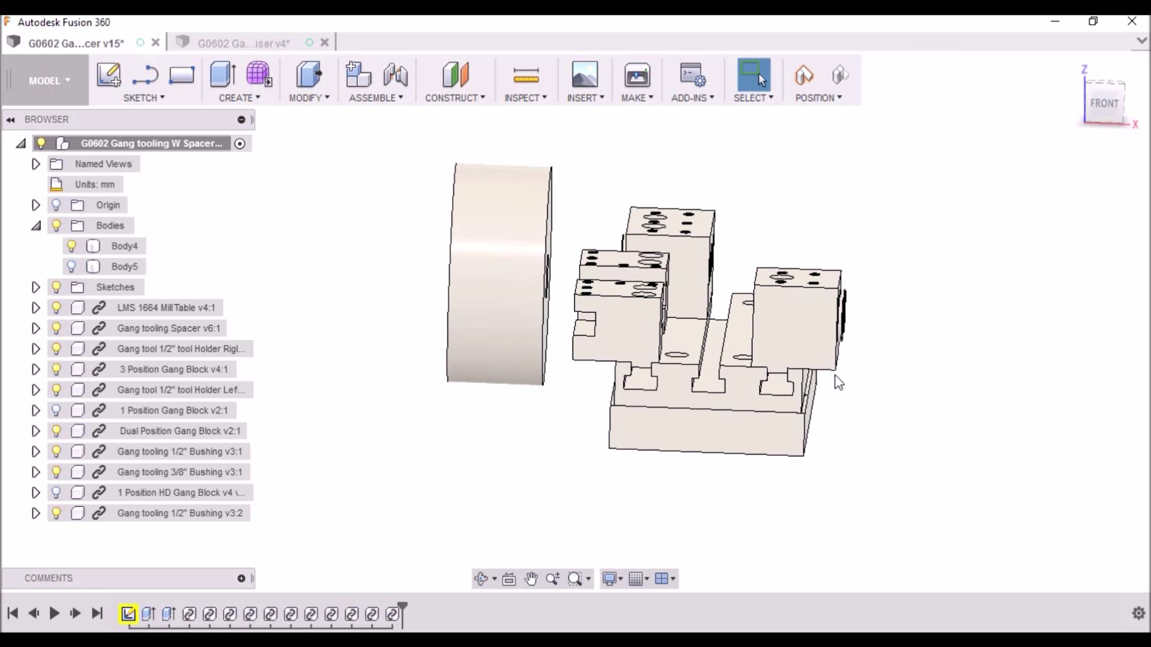
{"action": "mouse_move", "coordinate": [1082, 76]}
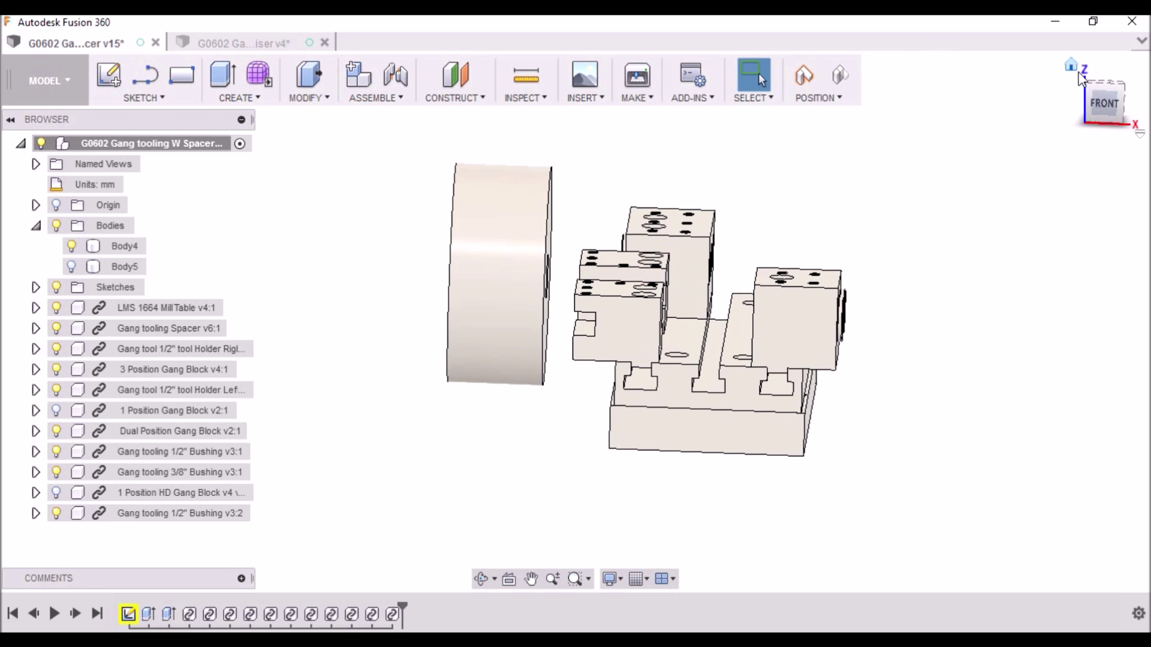
{"action": "left_click", "coordinate": [1071, 66]}
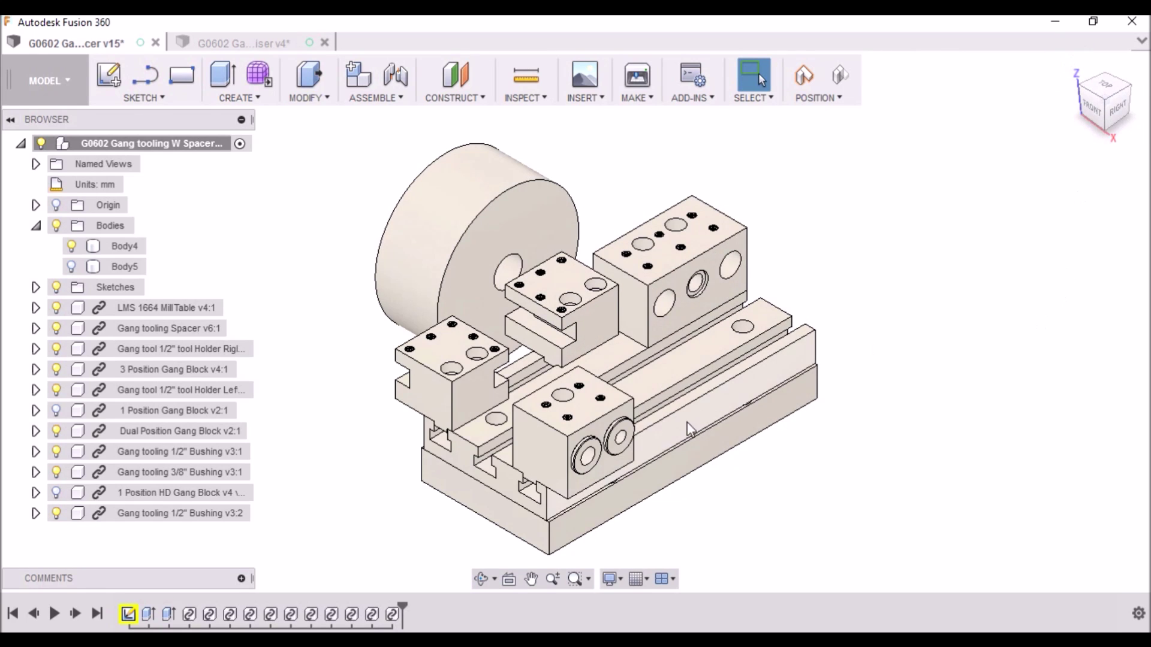
{"action": "left_click", "coordinate": [1095, 119]}
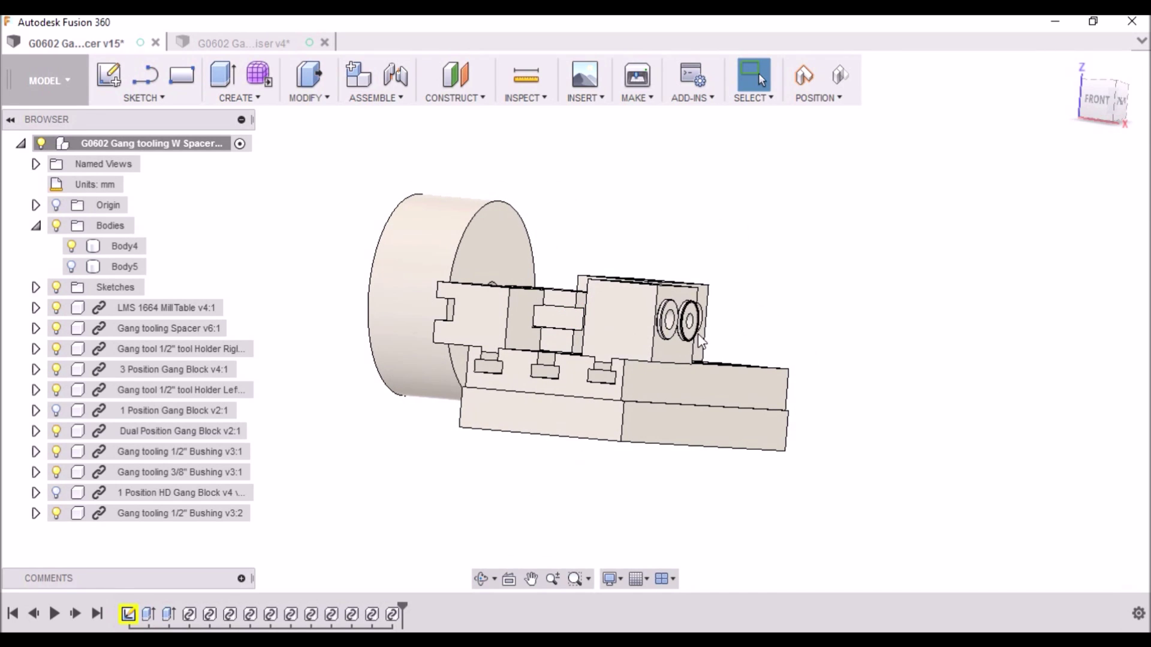
{"action": "mouse_move", "coordinate": [1049, 124]}
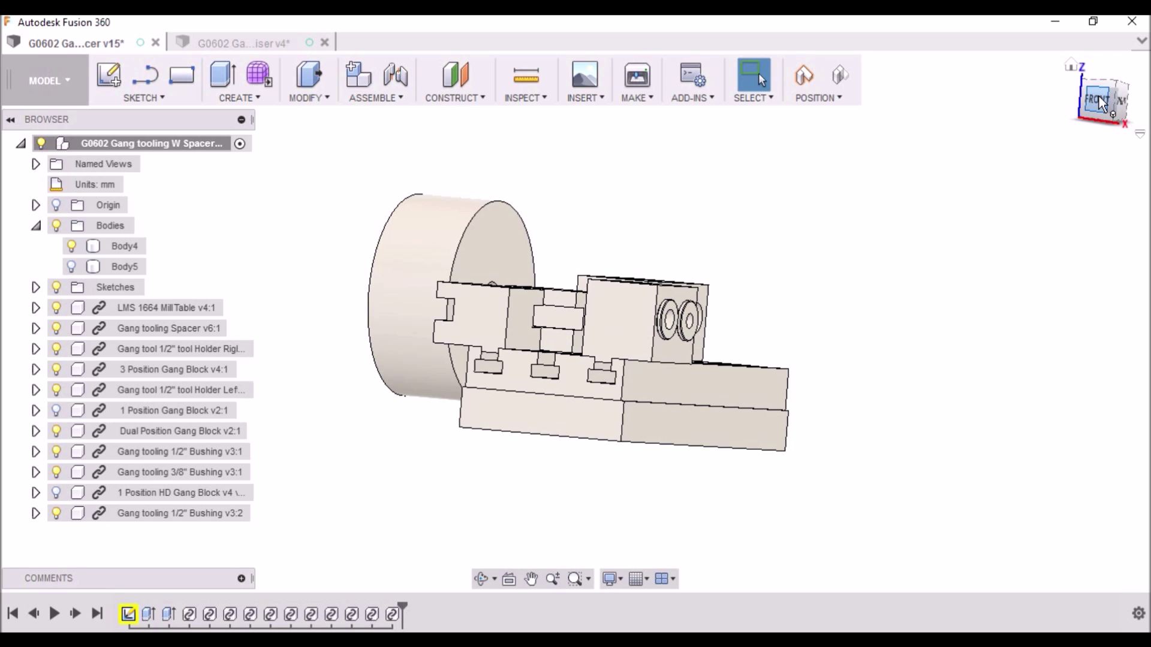
{"action": "left_click", "coordinate": [1071, 65]}
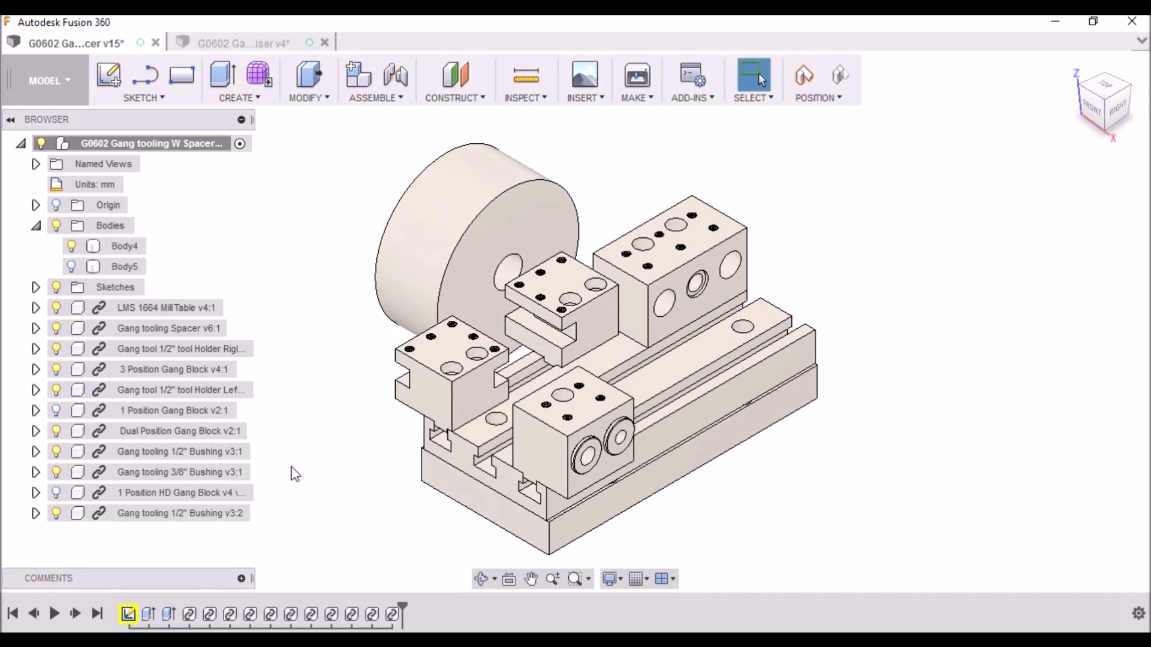
{"action": "left_click", "coordinate": [58, 412]}
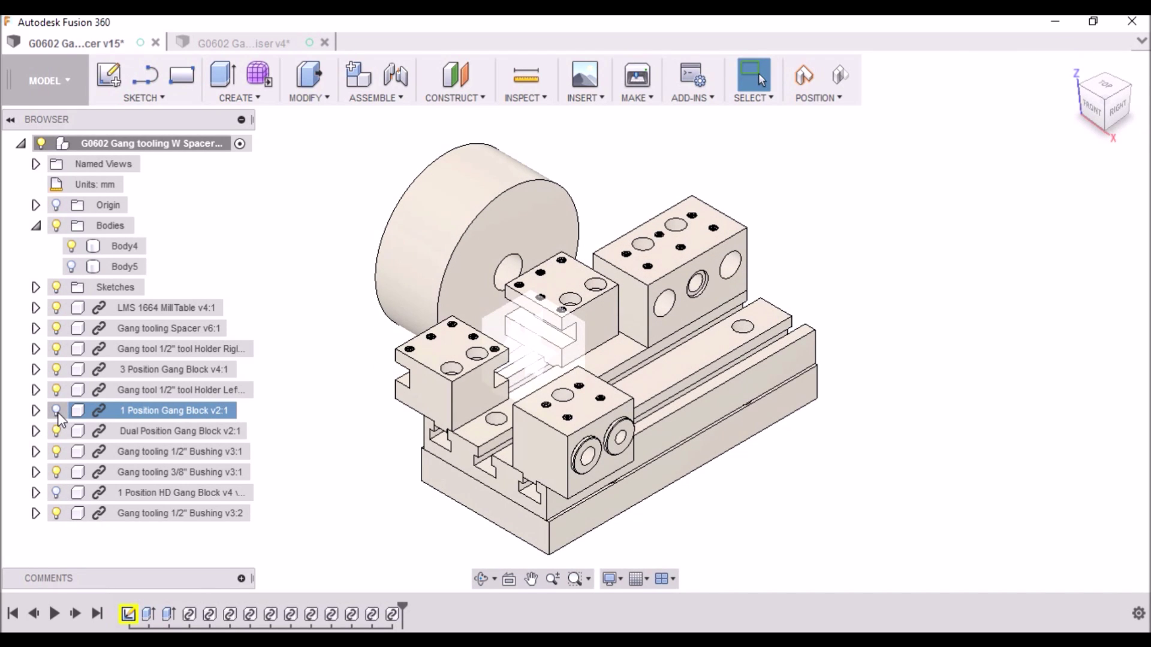
- Show the 1 Position Gang Block v2:1, checking it from the Right and Home views
{"action": "left_click", "coordinate": [57, 411]}
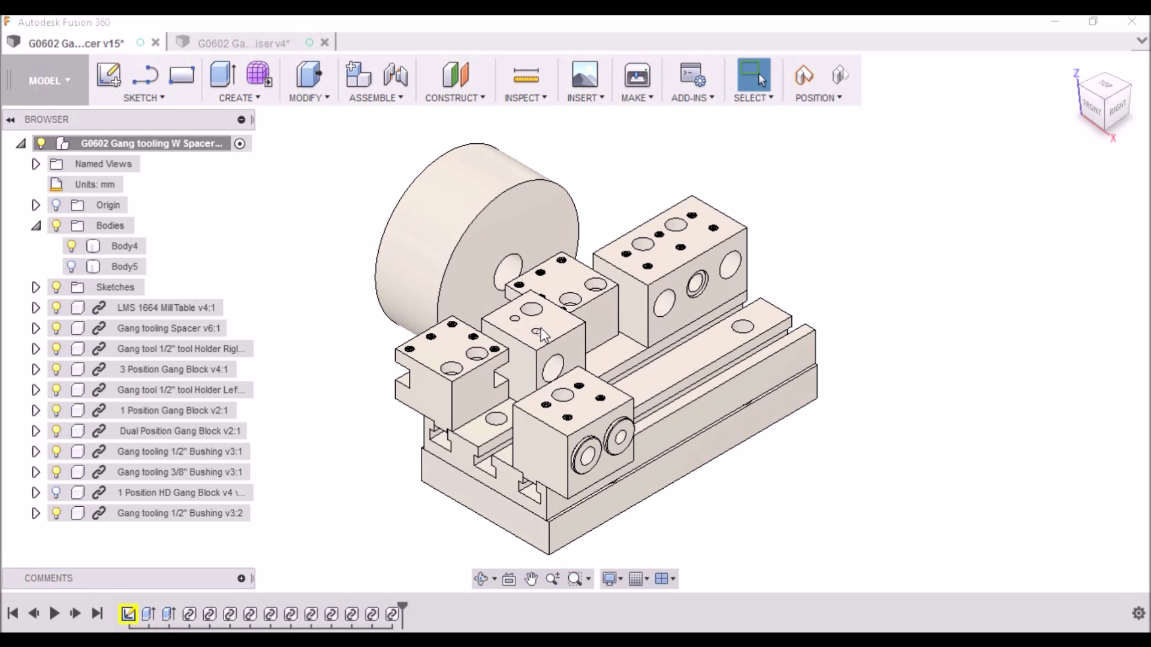
{"action": "left_click", "coordinate": [1114, 114]}
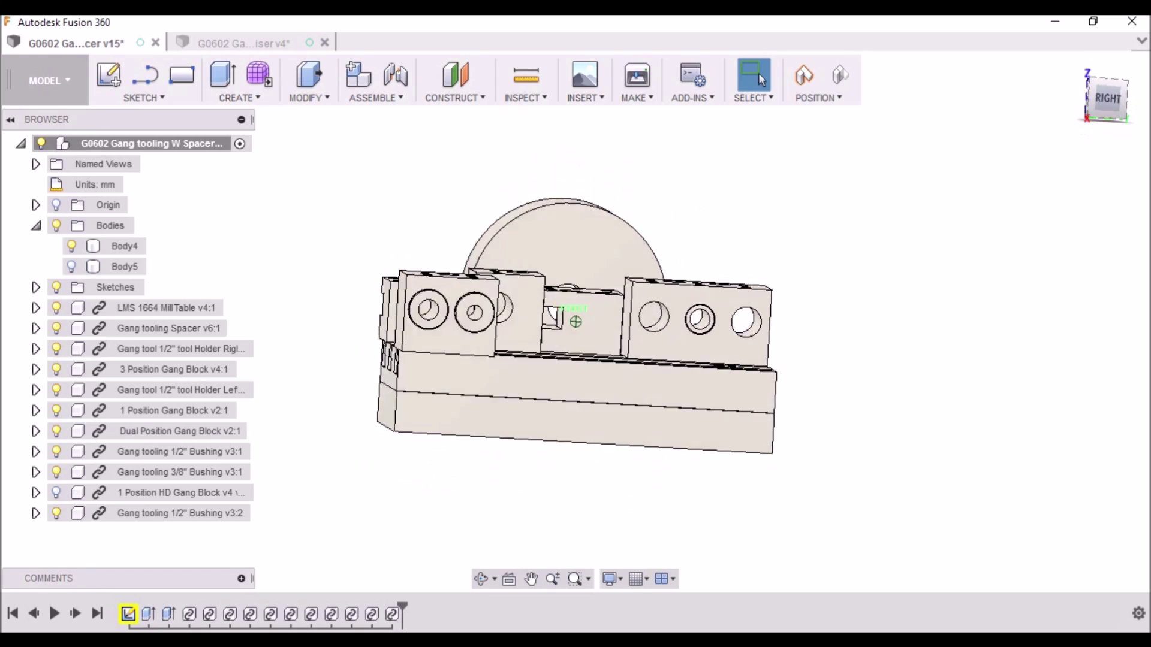
{"action": "left_click", "coordinate": [1085, 71]}
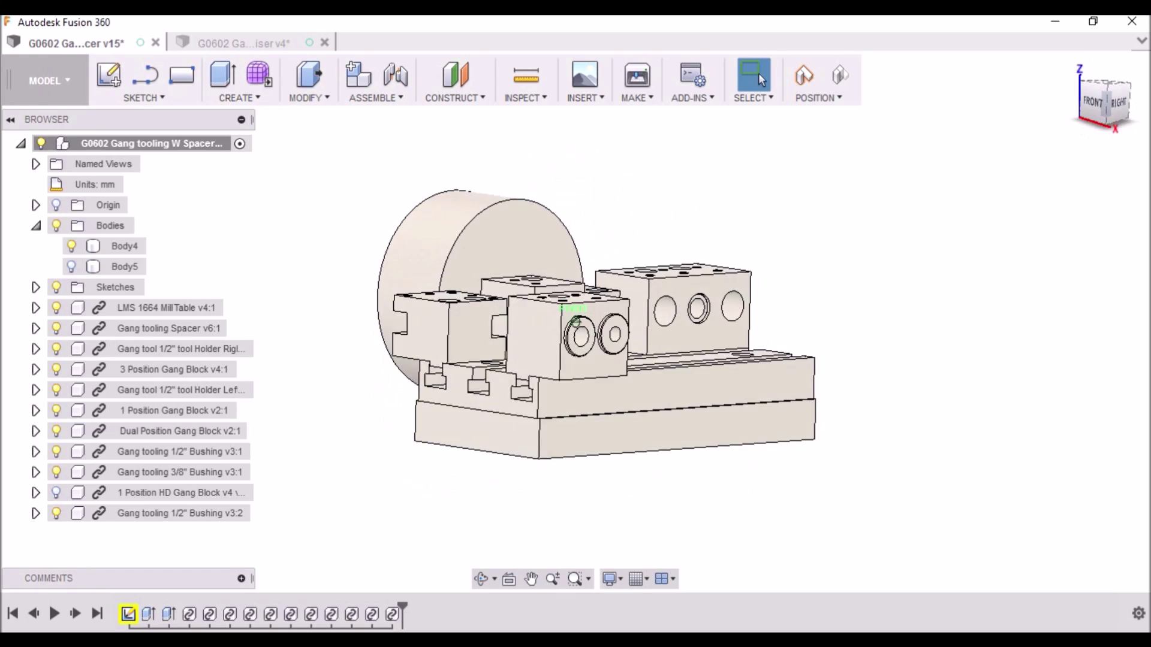
- Show the 1 Position HD Gang Block v4 and orbit and zoom to inspect it
{"action": "left_click", "coordinate": [55, 493]}
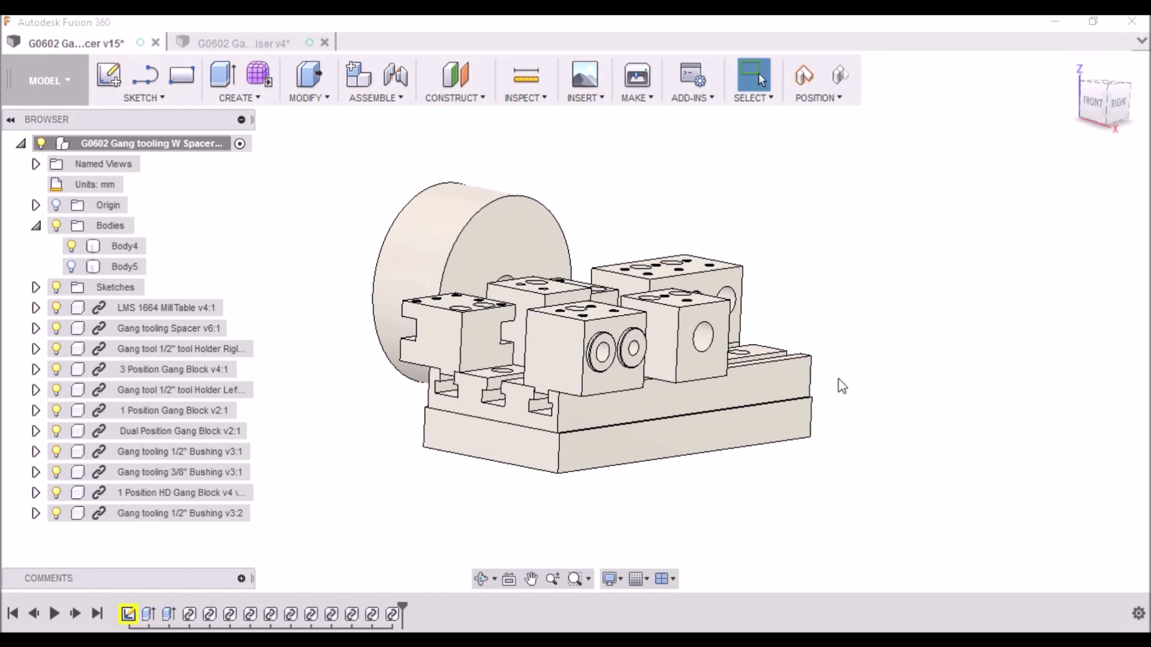
{"action": "left_click_drag", "start_coordinate": [1102, 103], "coordinate": [1076, 144]}
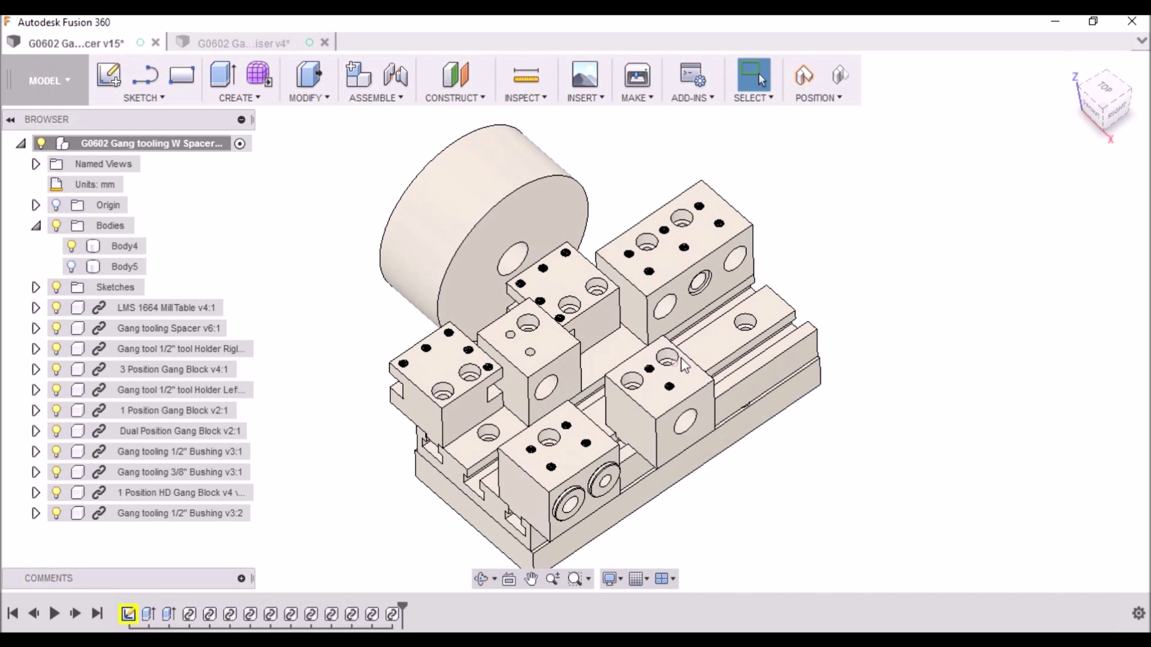
{"action": "scroll", "coordinate": [680, 411], "scroll_direction": "up", "scroll_amount": 3}
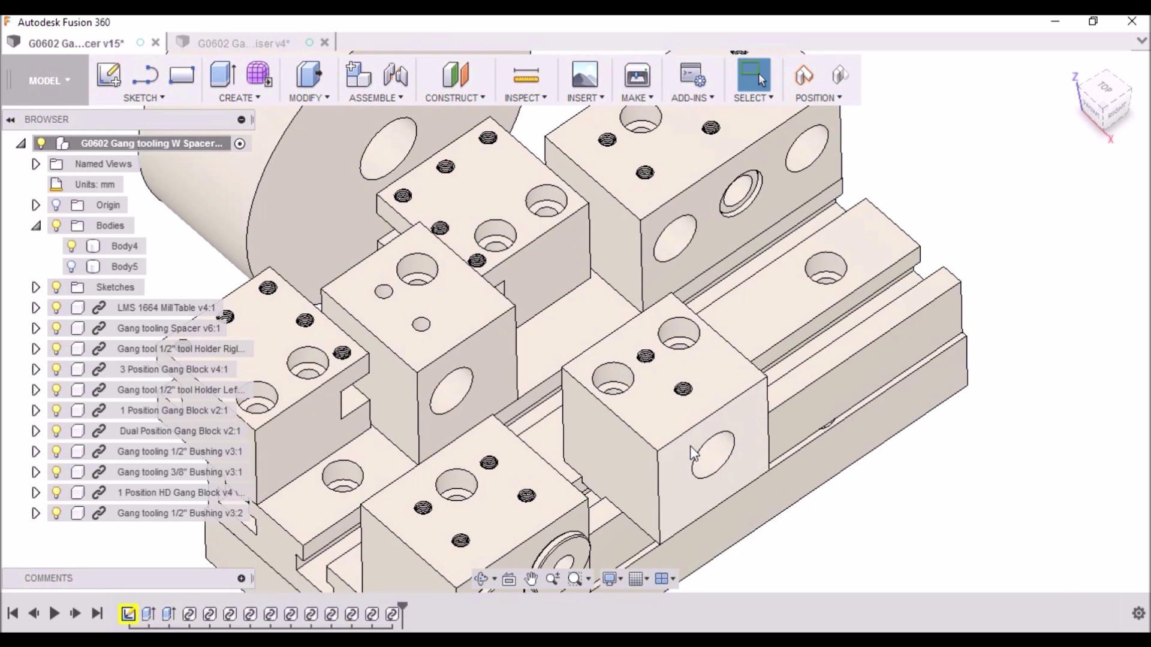
{"action": "scroll", "coordinate": [695, 447], "scroll_direction": "down", "scroll_amount": 4}
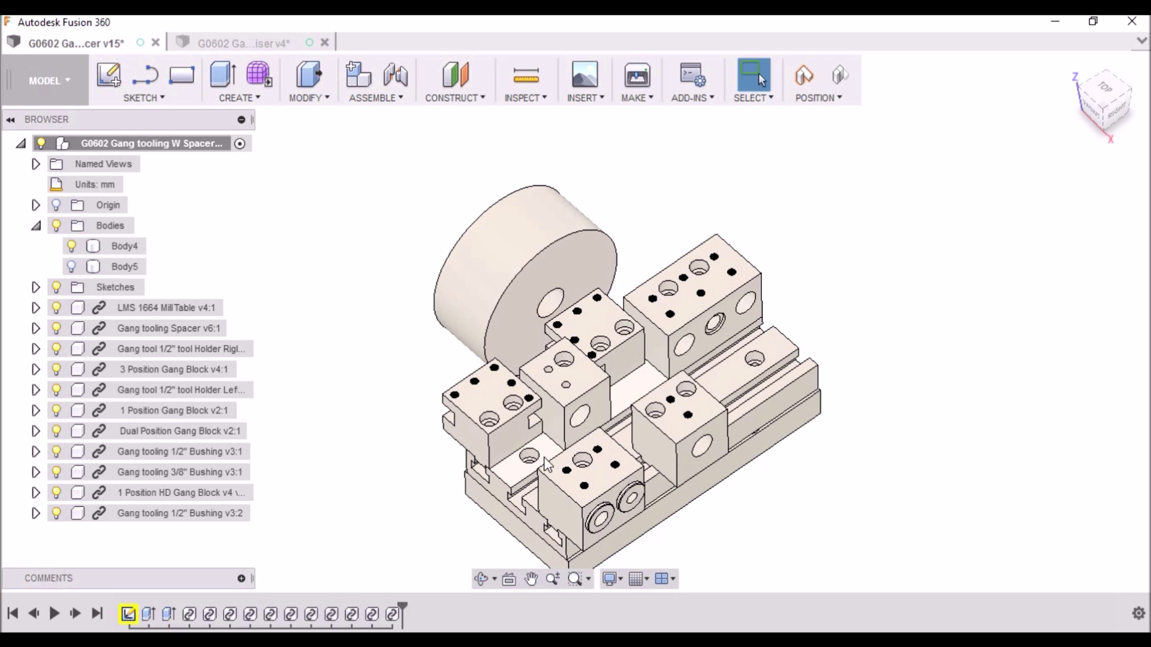
{"action": "scroll", "coordinate": [547, 465], "scroll_direction": "down", "scroll_amount": 2}
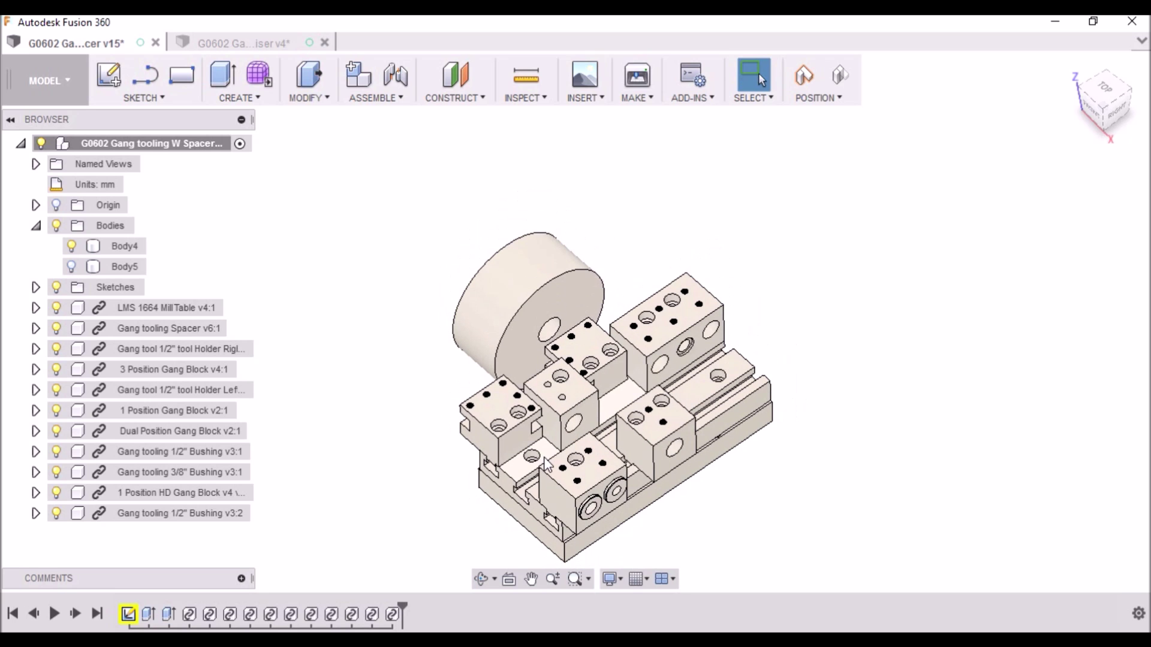
- Reset to the home view and switch to the G0602 Gang tooling W Riser v4 design
{"action": "left_click", "coordinate": [1072, 66]}
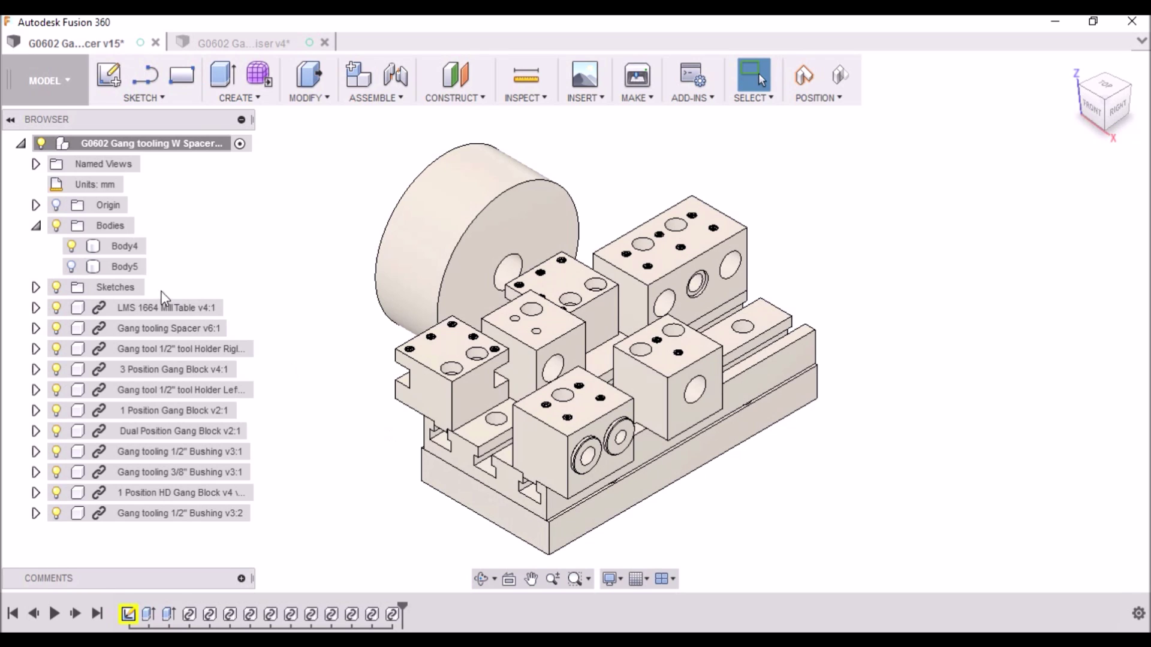
{"action": "left_click", "coordinate": [231, 43]}
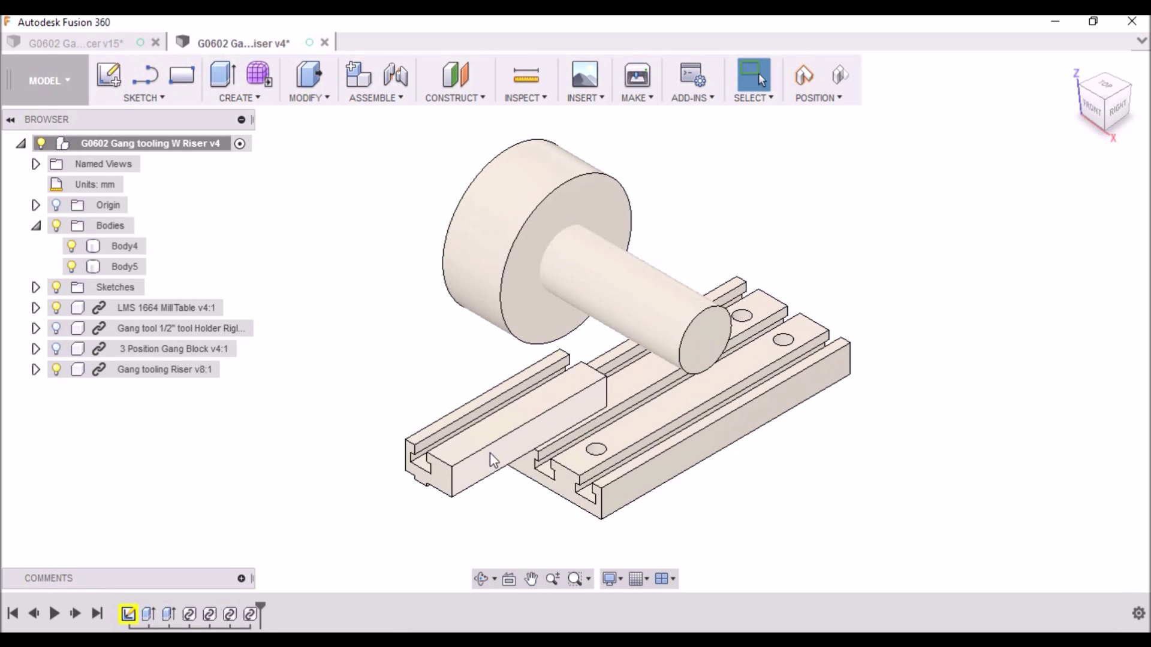
- Select Gang tooling Riser v8:1, orbit to a lower front view, then return to the W Spacer design
{"action": "left_click", "coordinate": [109, 371]}
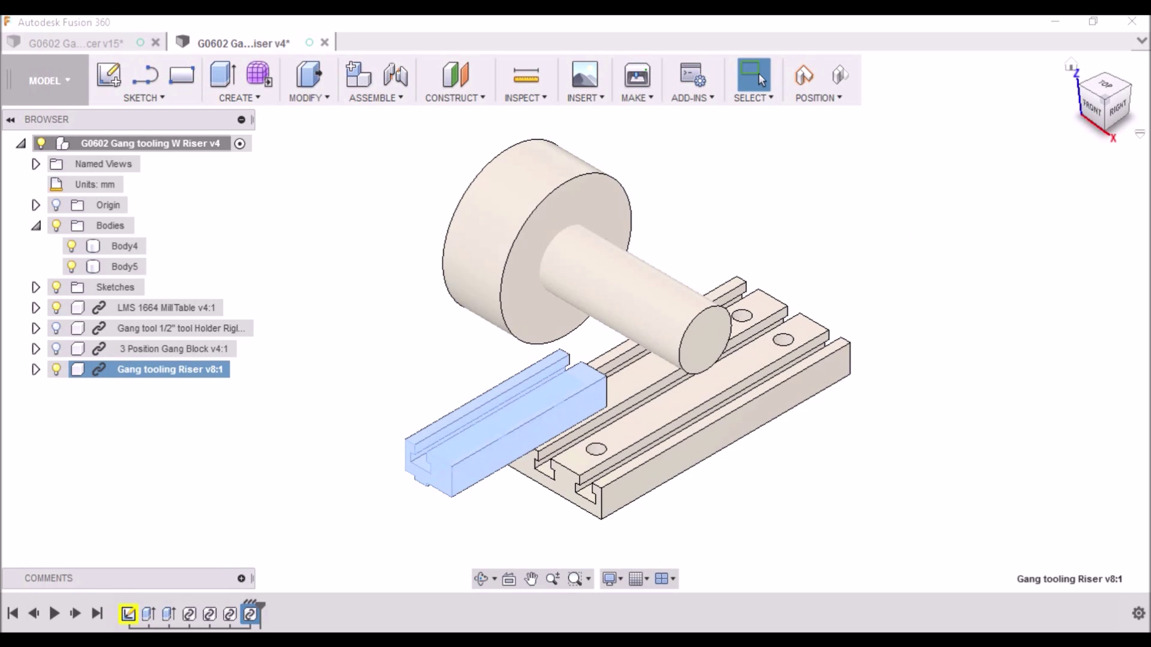
{"action": "mouse_move", "coordinate": [1105, 111]}
{"action": "left_mouse_down"}
{"action": "mouse_move", "coordinate": [1140, 63]}
{"action": "mouse_move", "coordinate": [1095, 114]}
{"action": "left_mouse_up"}
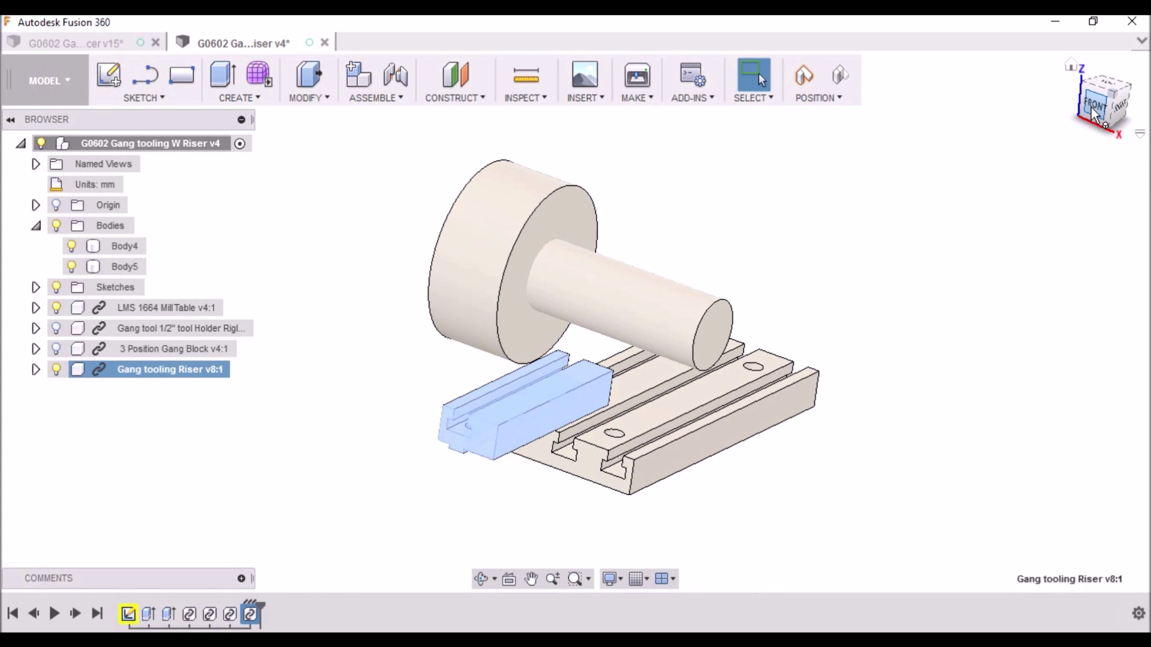
{"action": "left_click", "coordinate": [96, 45]}
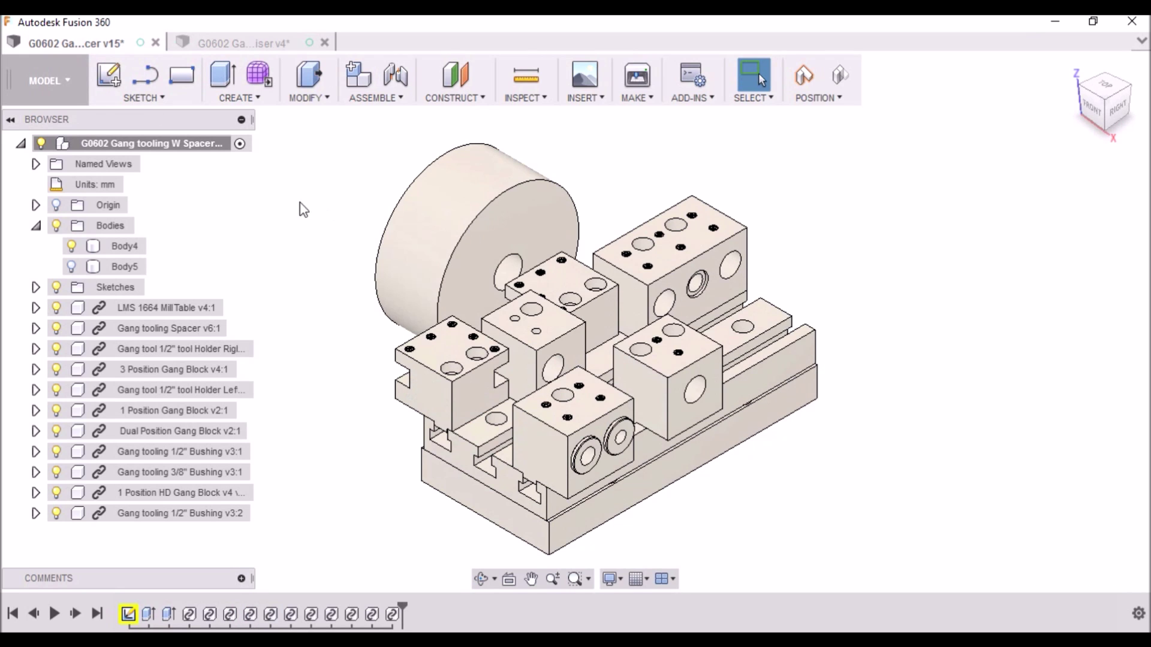